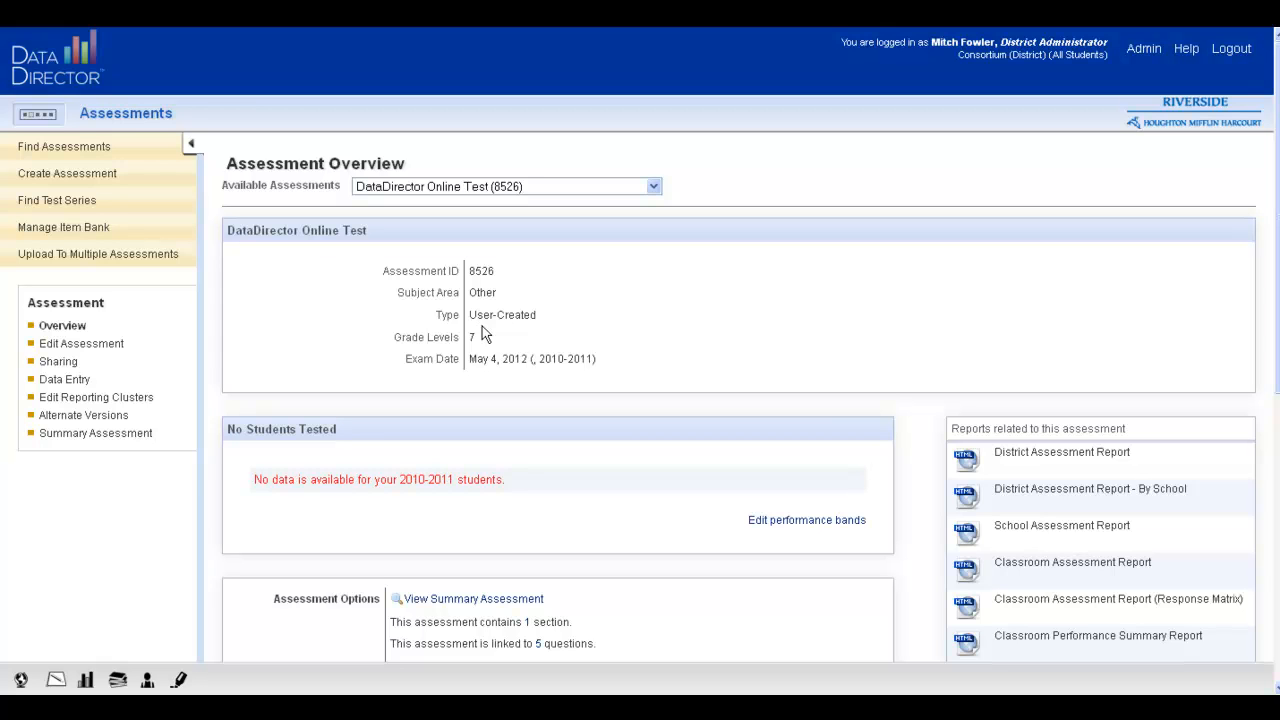
# Examine the answer sheet questions and available question types of the DataDirector Online Test, and return to its overview.
pyautogui.click(103, 348)
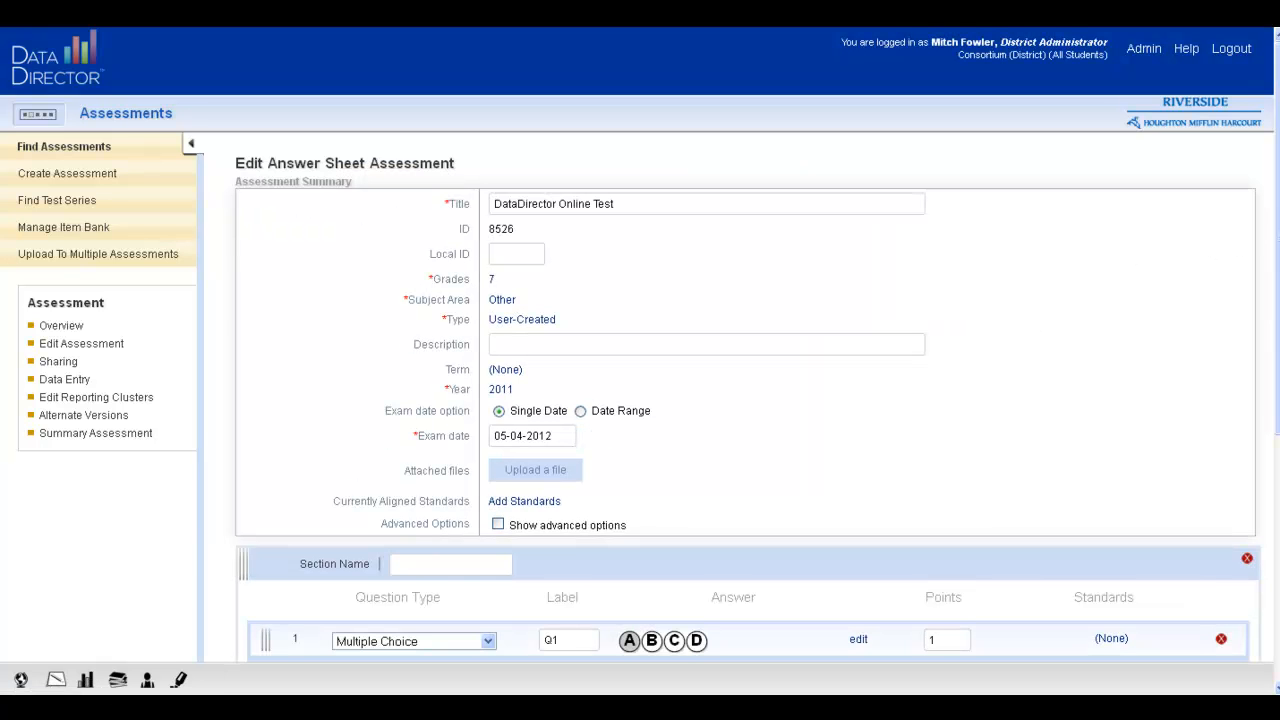
pyautogui.moveTo(1277, 212); pyautogui.dragTo(1272, 450)
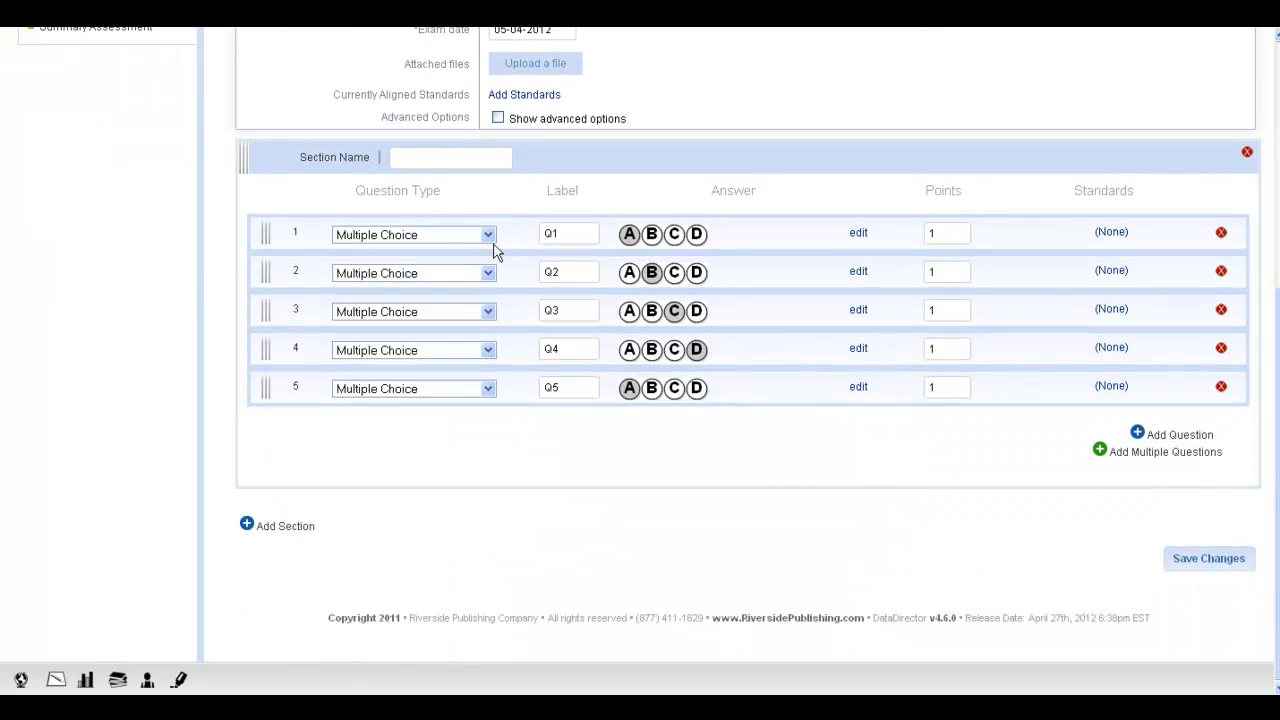
pyautogui.click(489, 236)
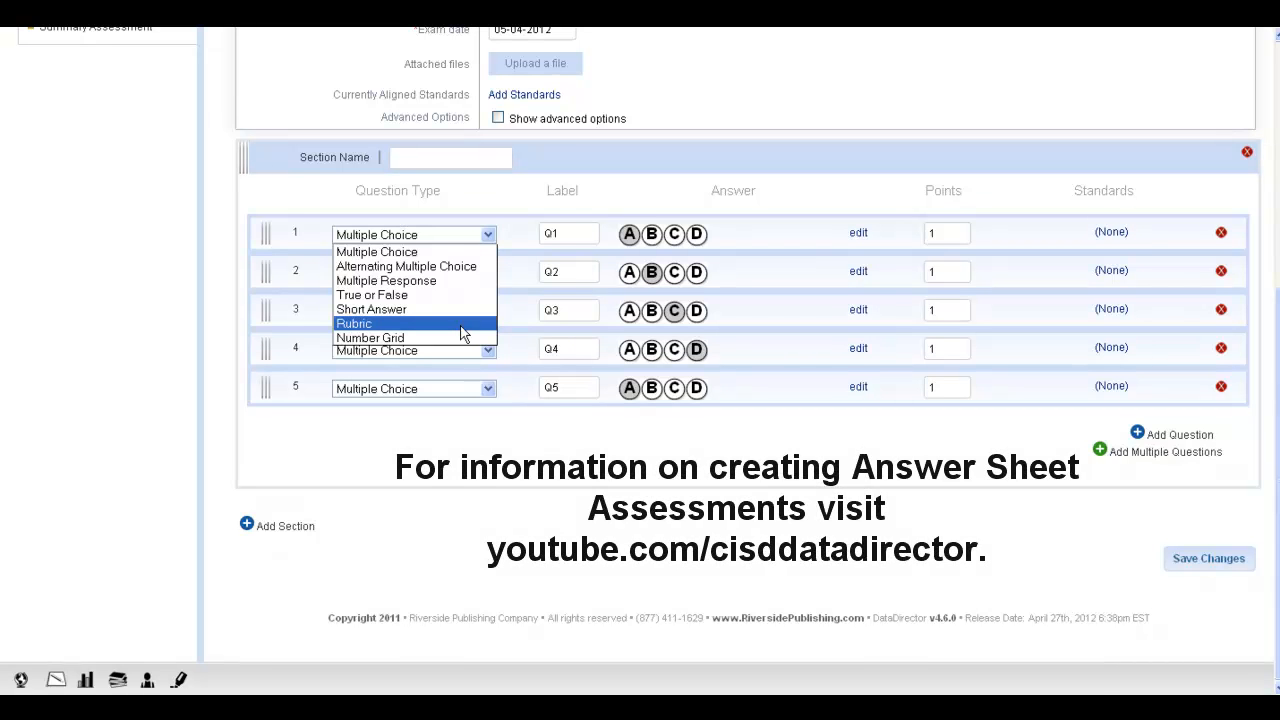
pyautogui.click(762, 76)
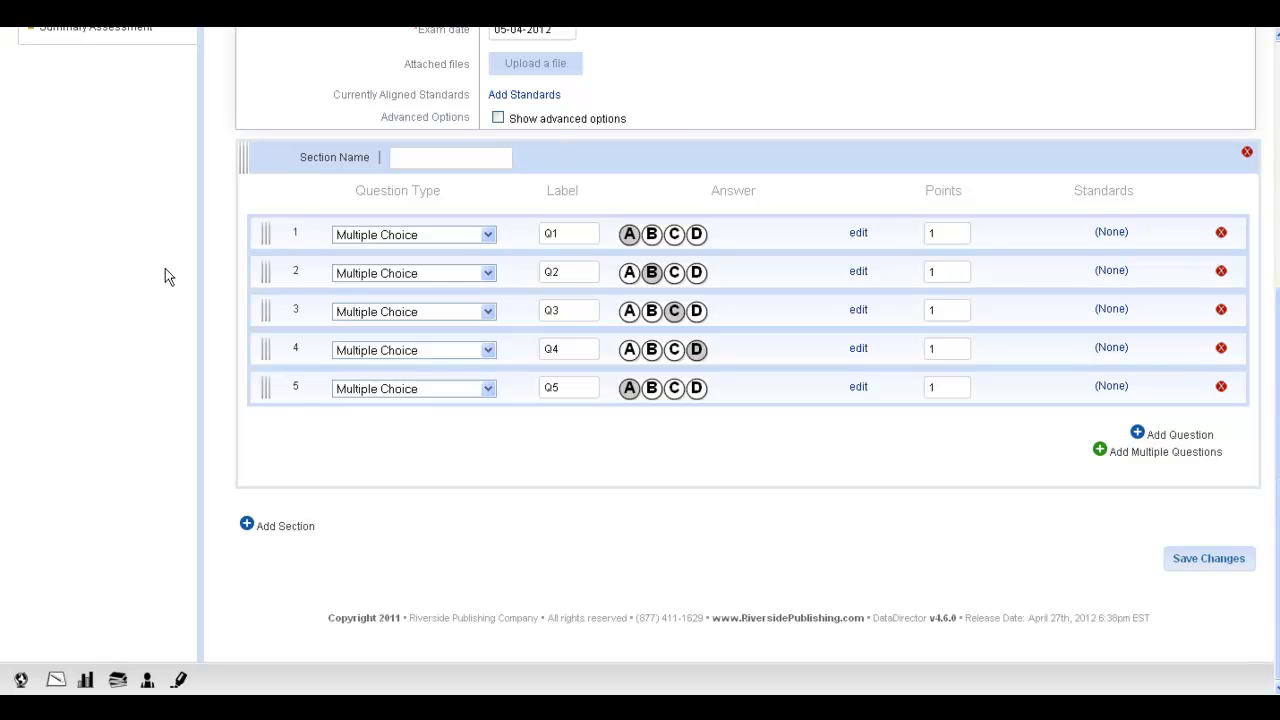
pyautogui.scroll(5, 164, 243)
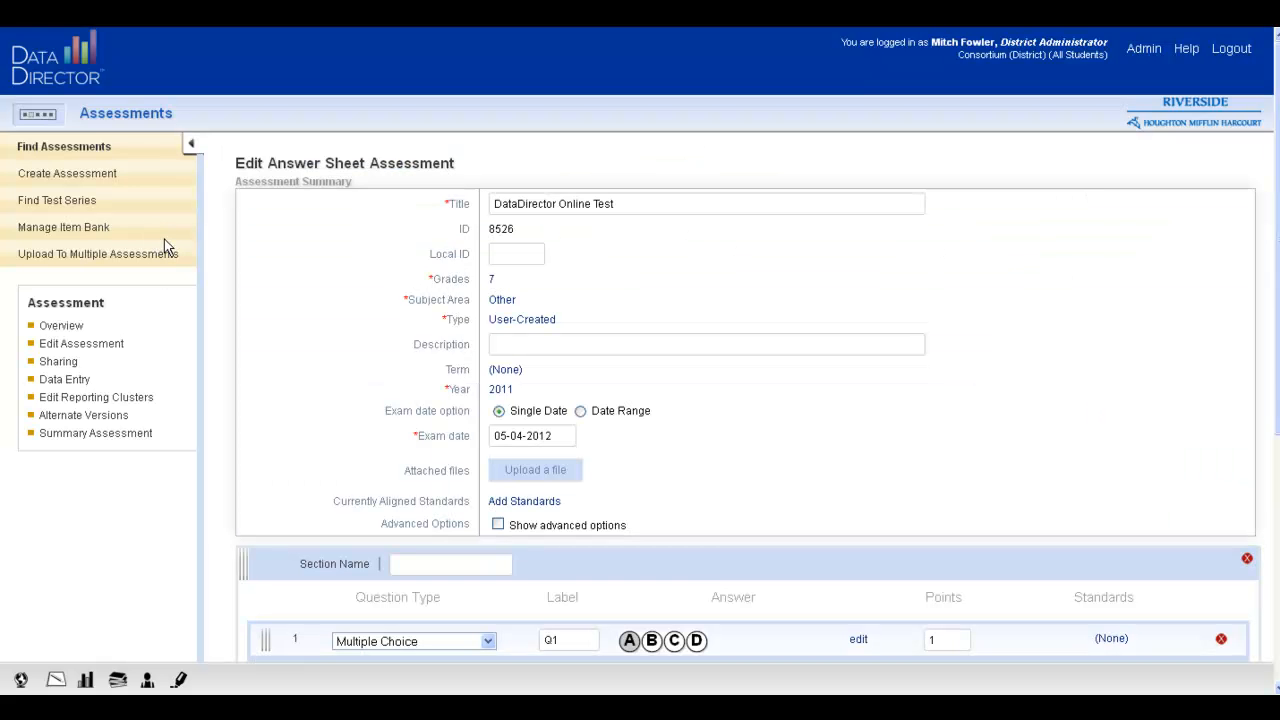
pyautogui.click(60, 330)
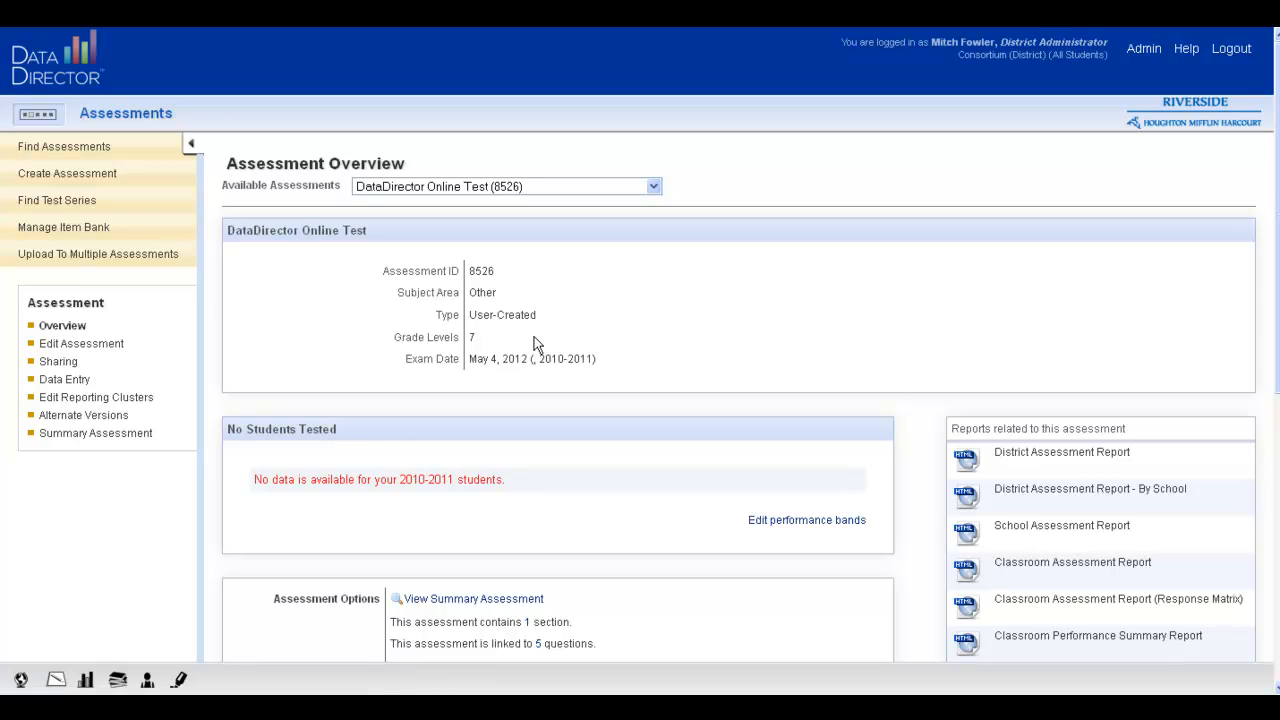
# Enable online testing for the assessment, set the testing period's end year to 2013, always disable the student tutorial, and save the settings.
pyautogui.scroll(-5, 529, 338)
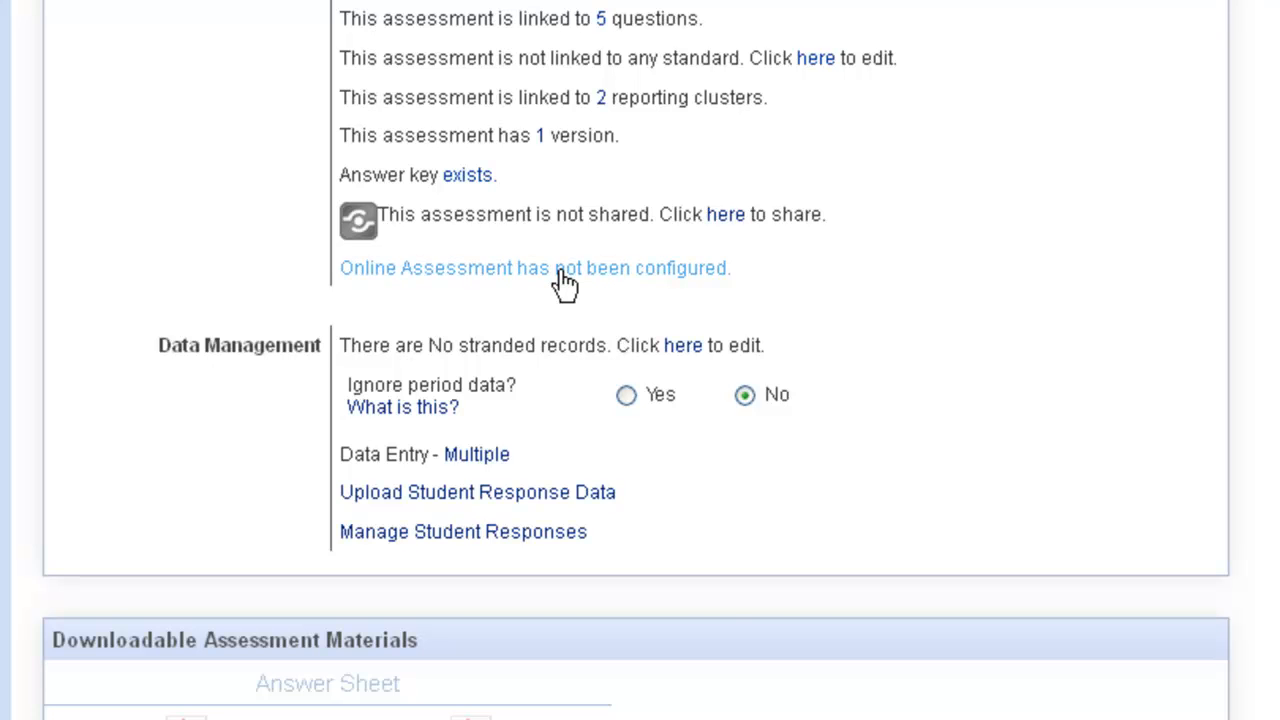
pyautogui.click(563, 272)
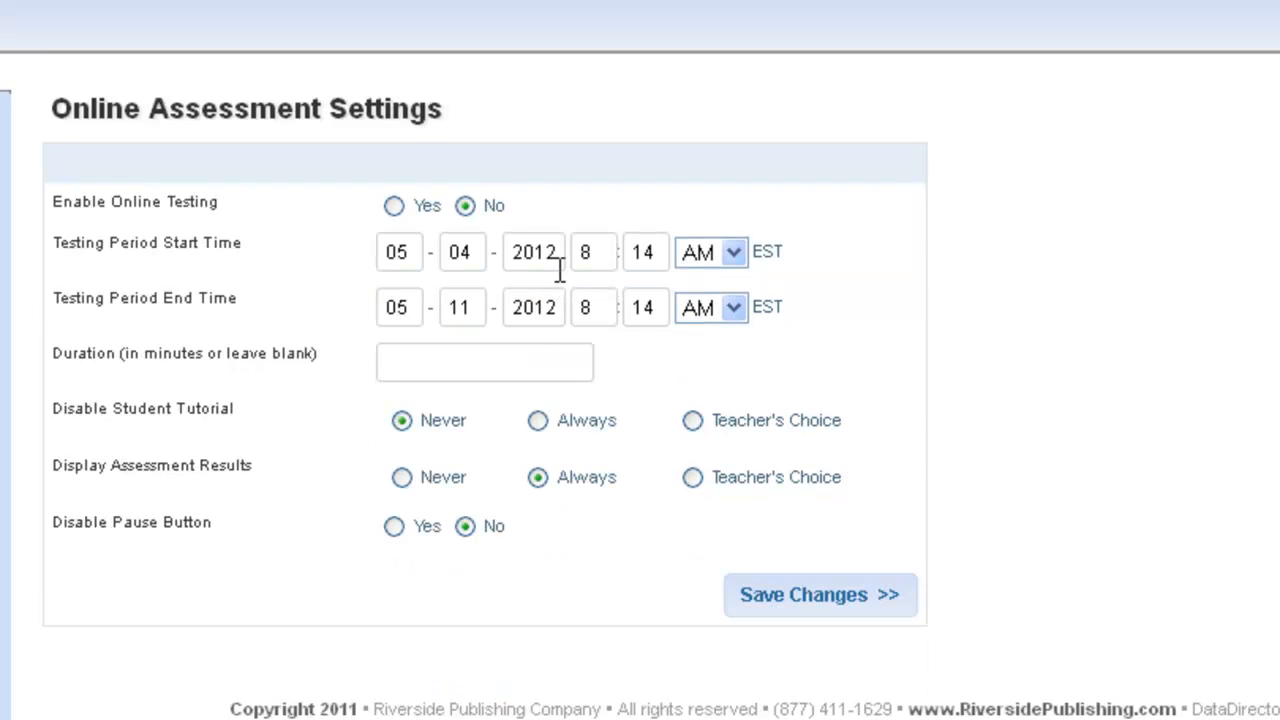
pyautogui.click(404, 210)
pyautogui.click(558, 307)
pyautogui.press('BackSpace')
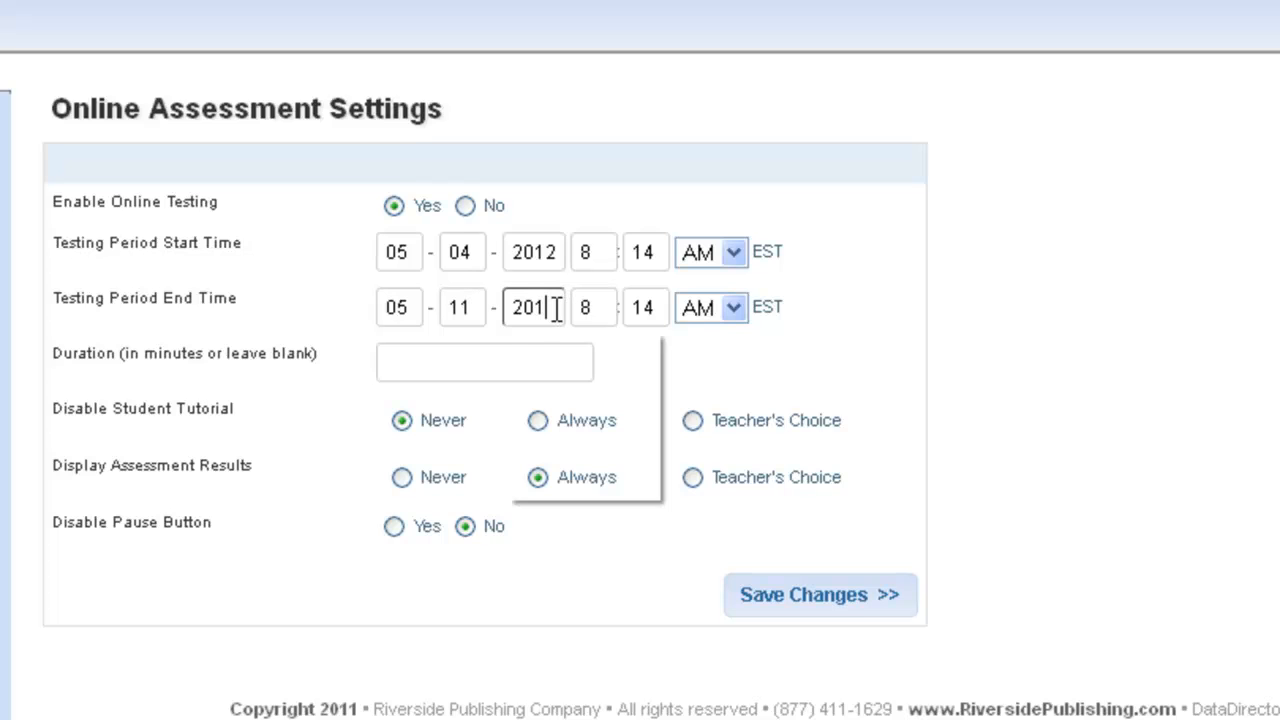
pyautogui.write('3')
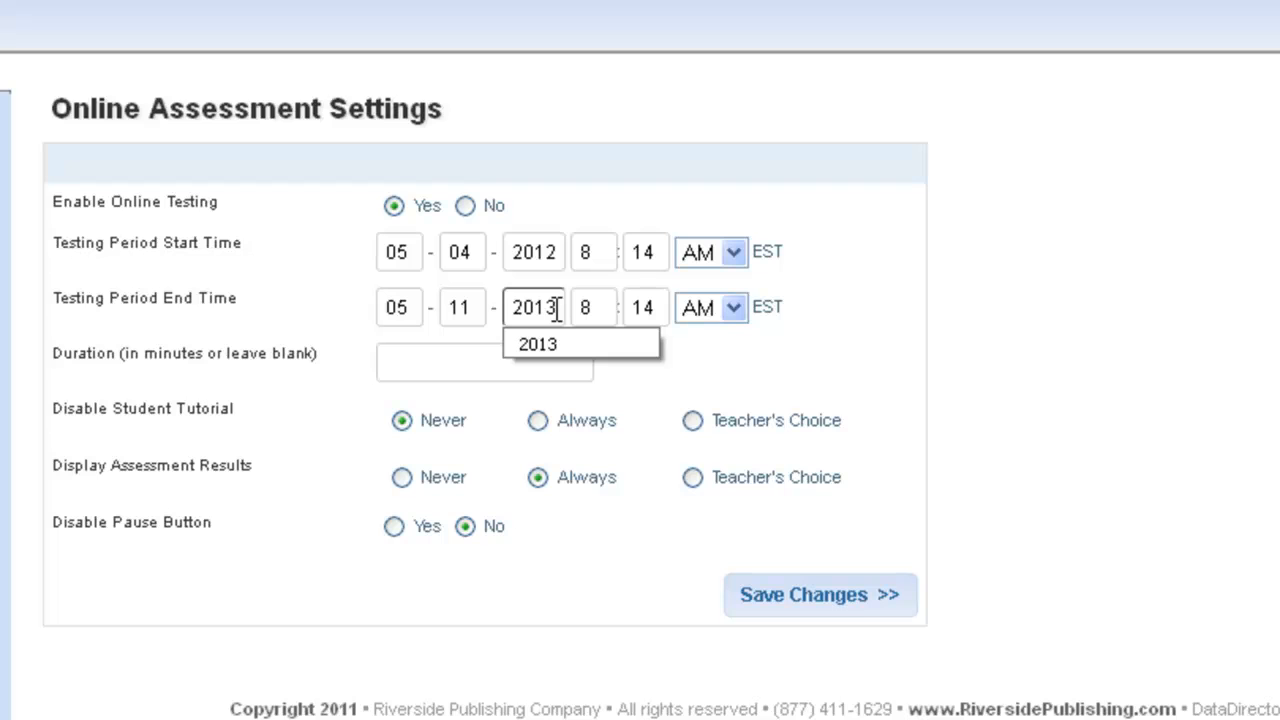
pyautogui.click(772, 377)
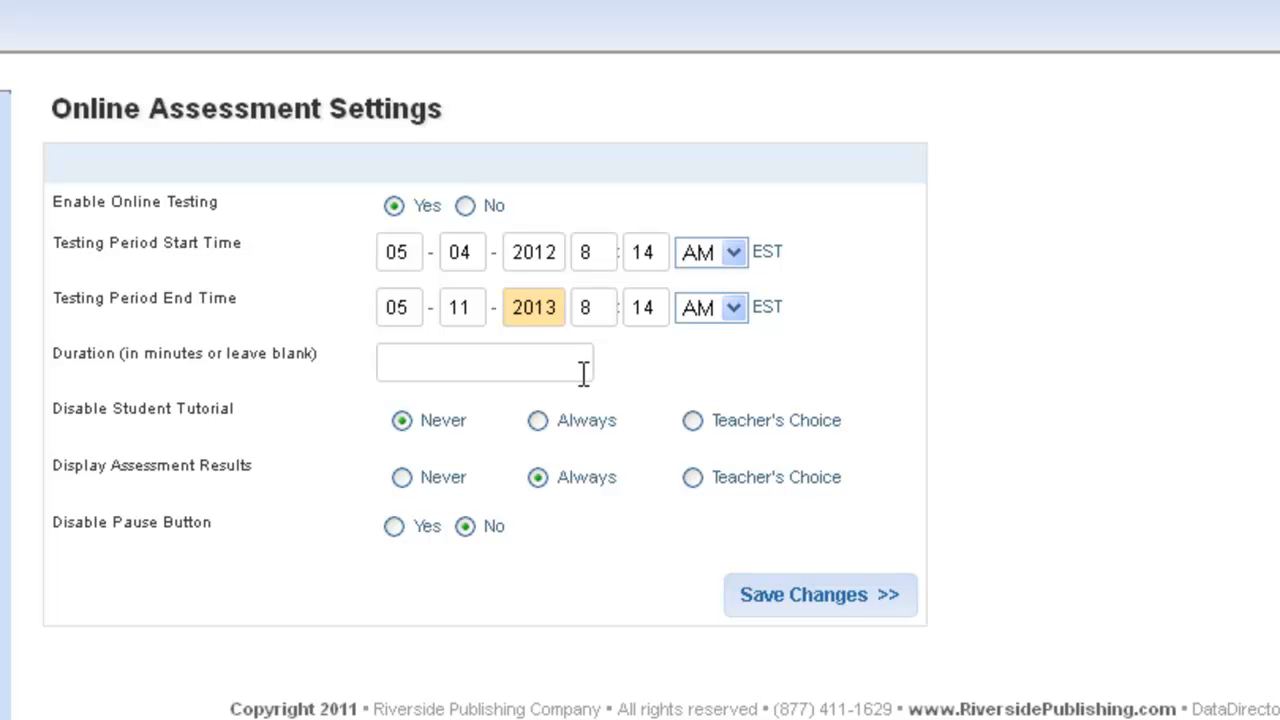
pyautogui.click(538, 421)
pyautogui.click(765, 600)
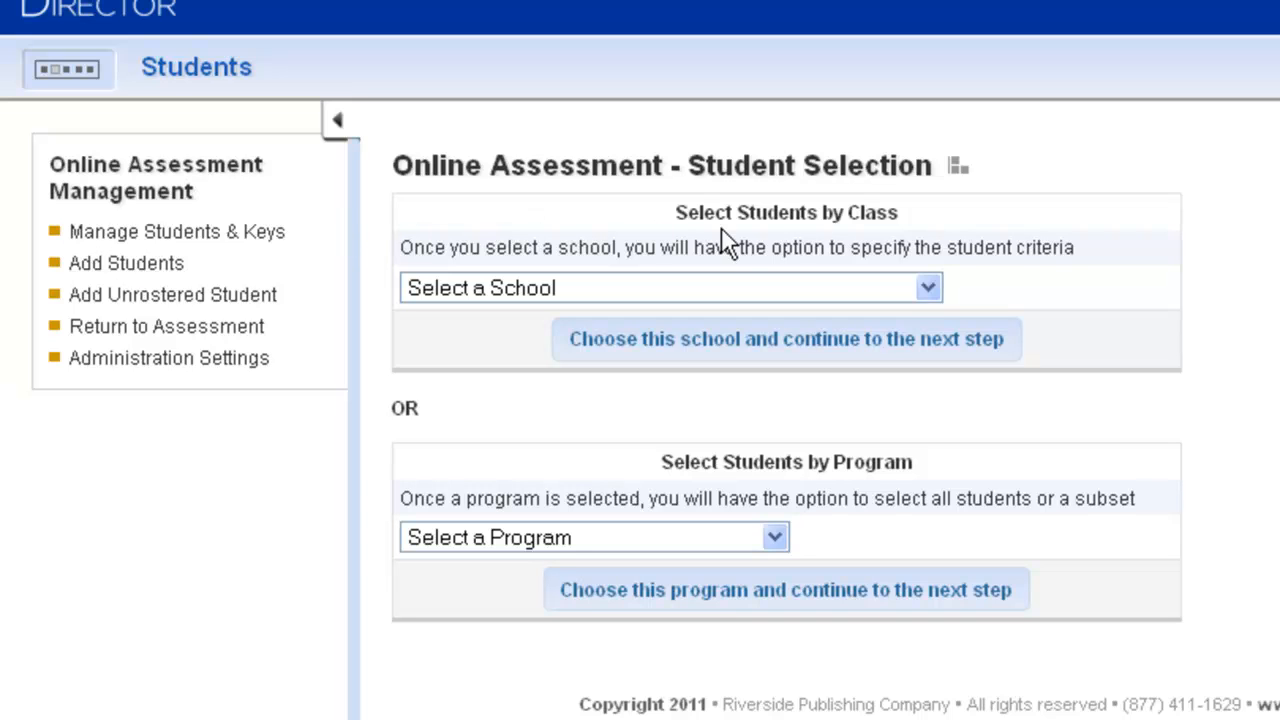
# Add the students of Minda-Iasia Swain Elementary School to the online assessment, limited to the demo teacher's roster.
pyautogui.click(928, 288)
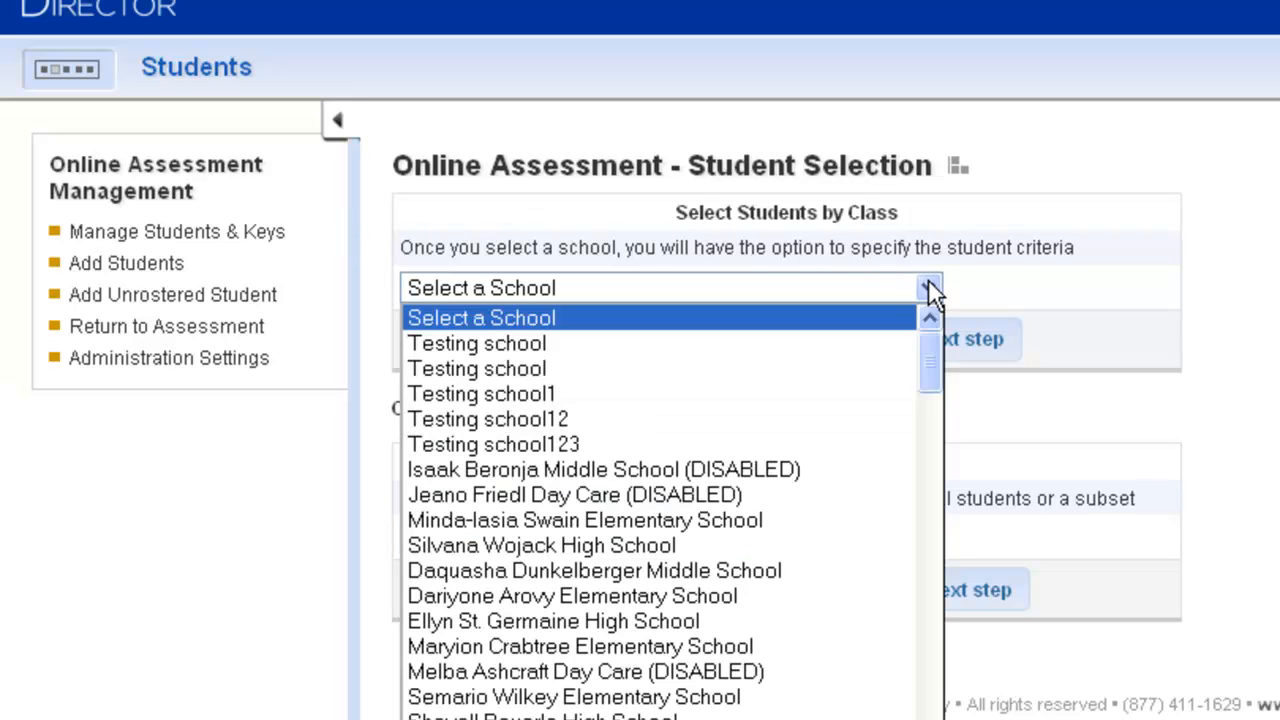
pyautogui.click(770, 520)
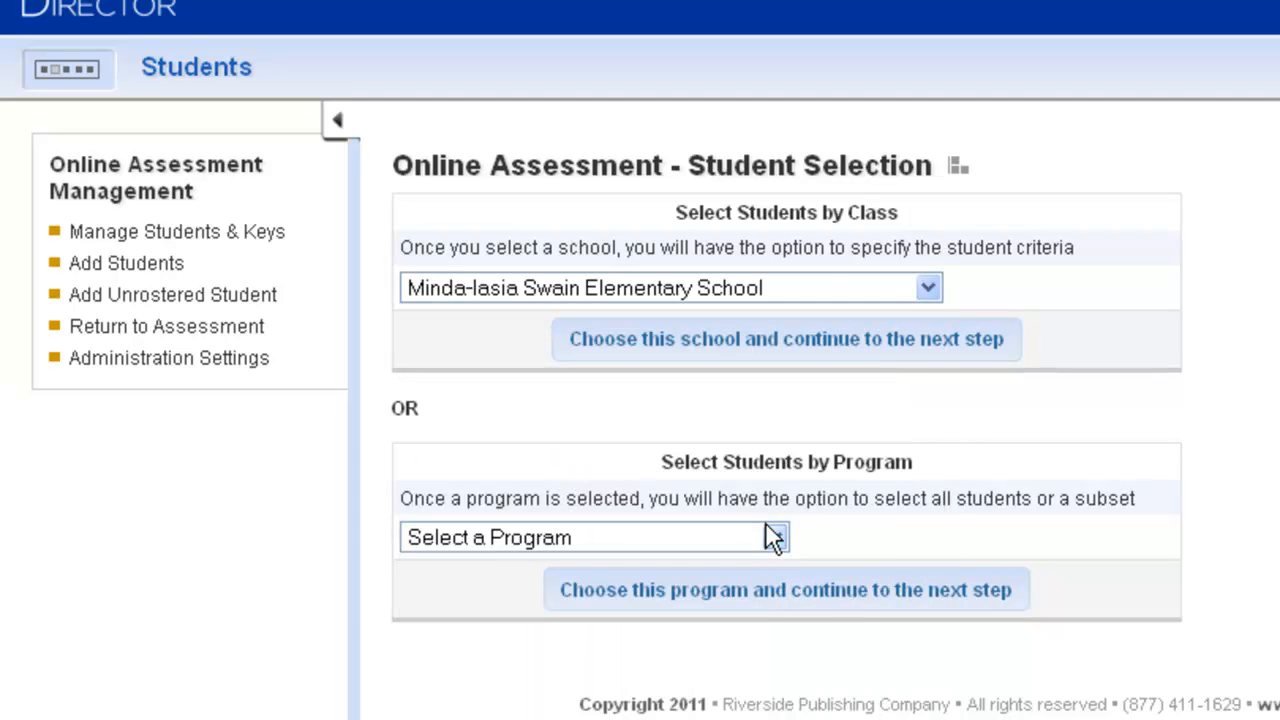
pyautogui.click(750, 340)
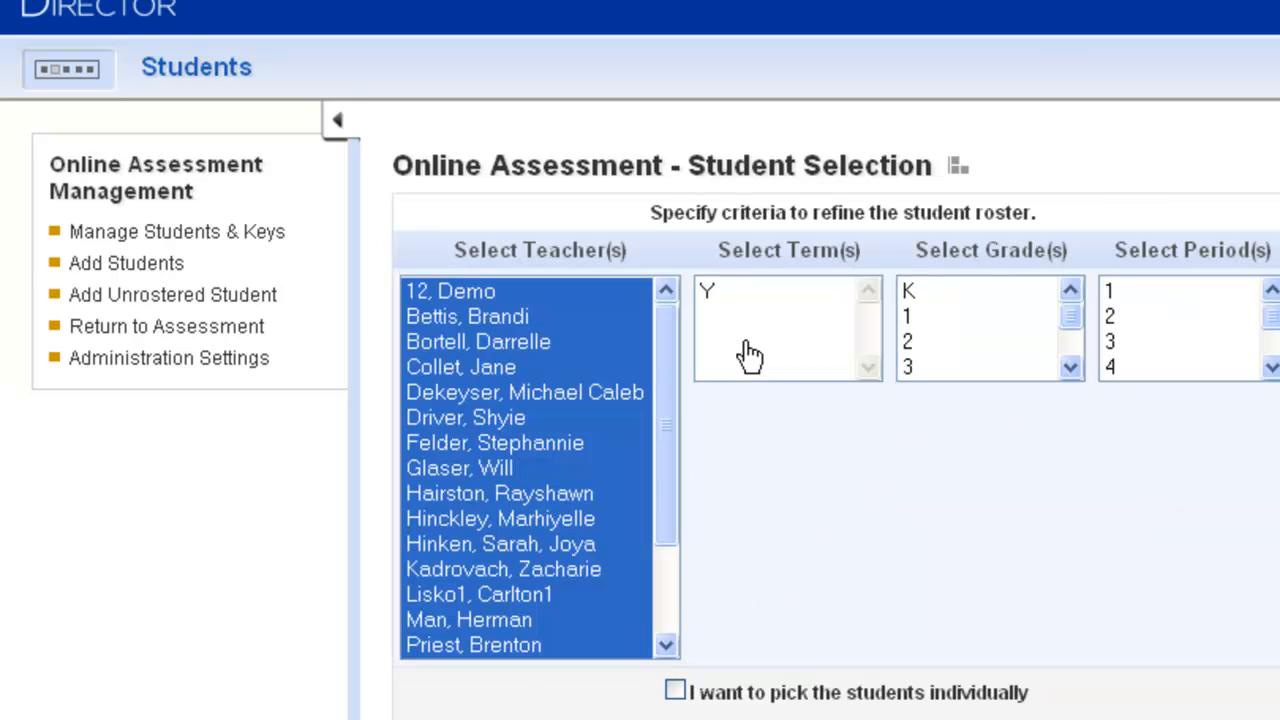
pyautogui.moveTo(423, 288); pyautogui.dragTo(413, 202)
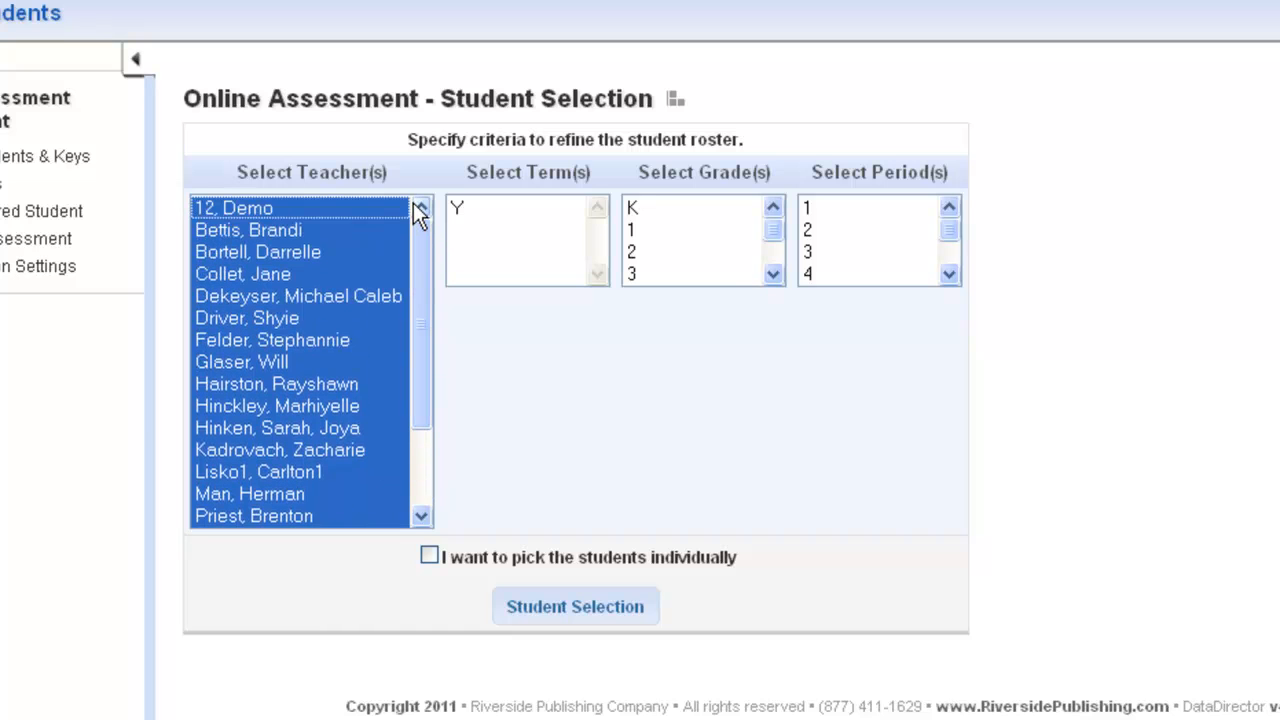
pyautogui.click(299, 212)
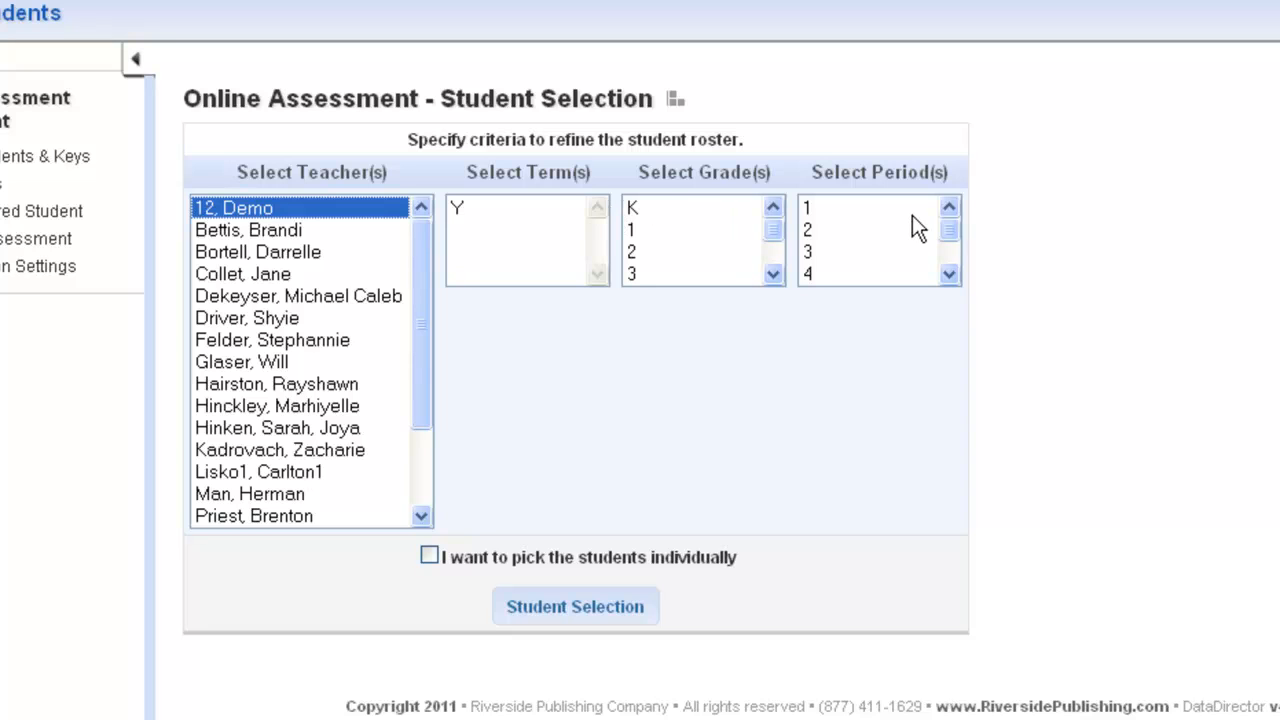
pyautogui.click(580, 610)
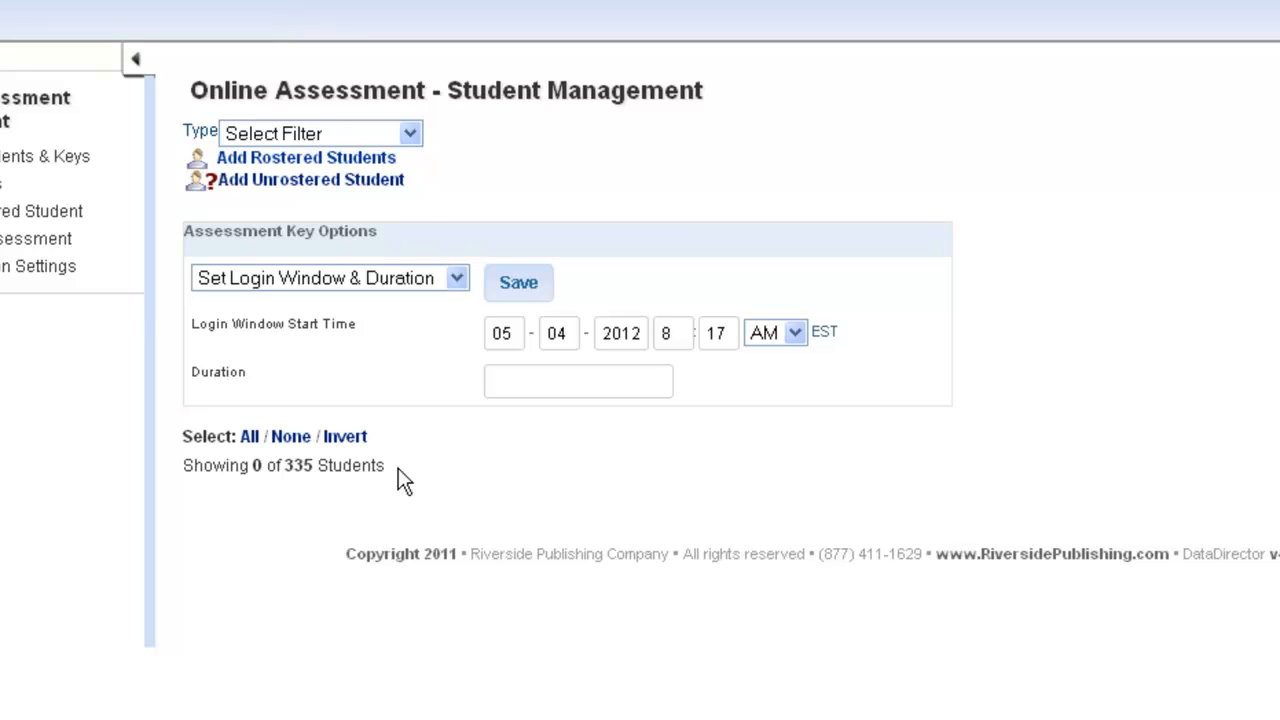
# Filter the managed students by school to Minda-Iasia Swain Elementary School, grade 1 and the demo teacher.
pyautogui.click(410, 134)
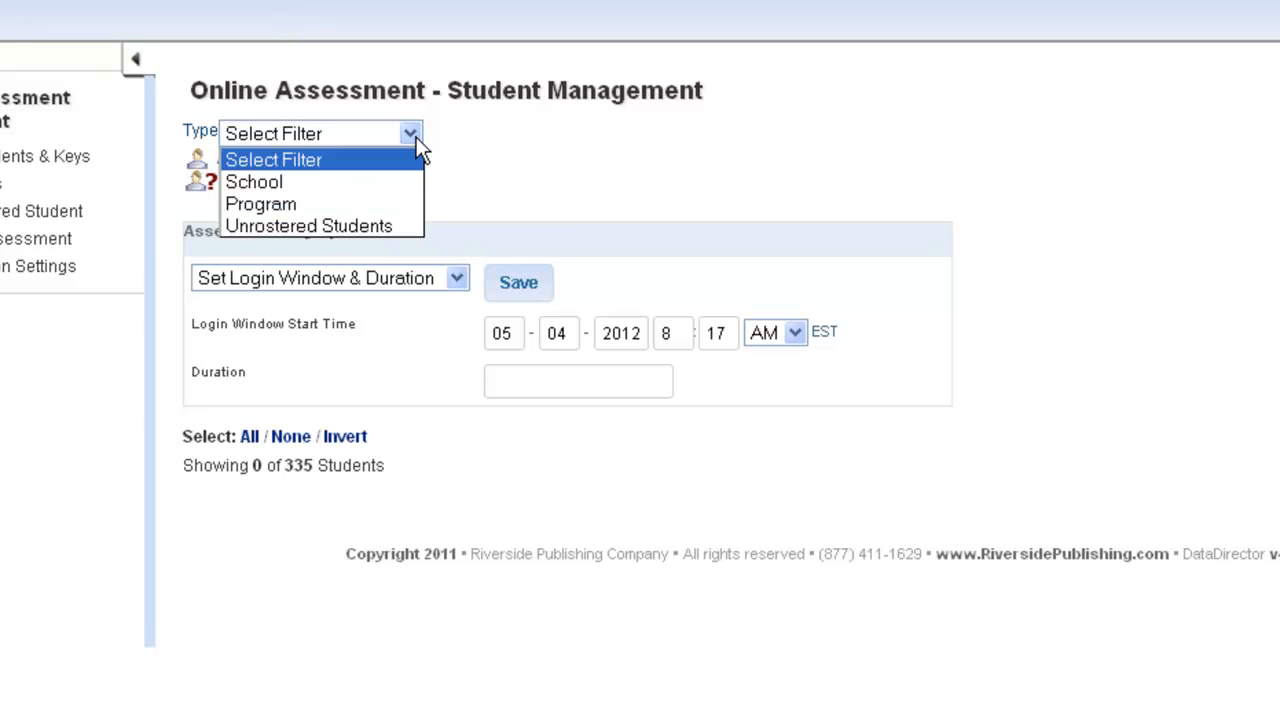
pyautogui.click(340, 186)
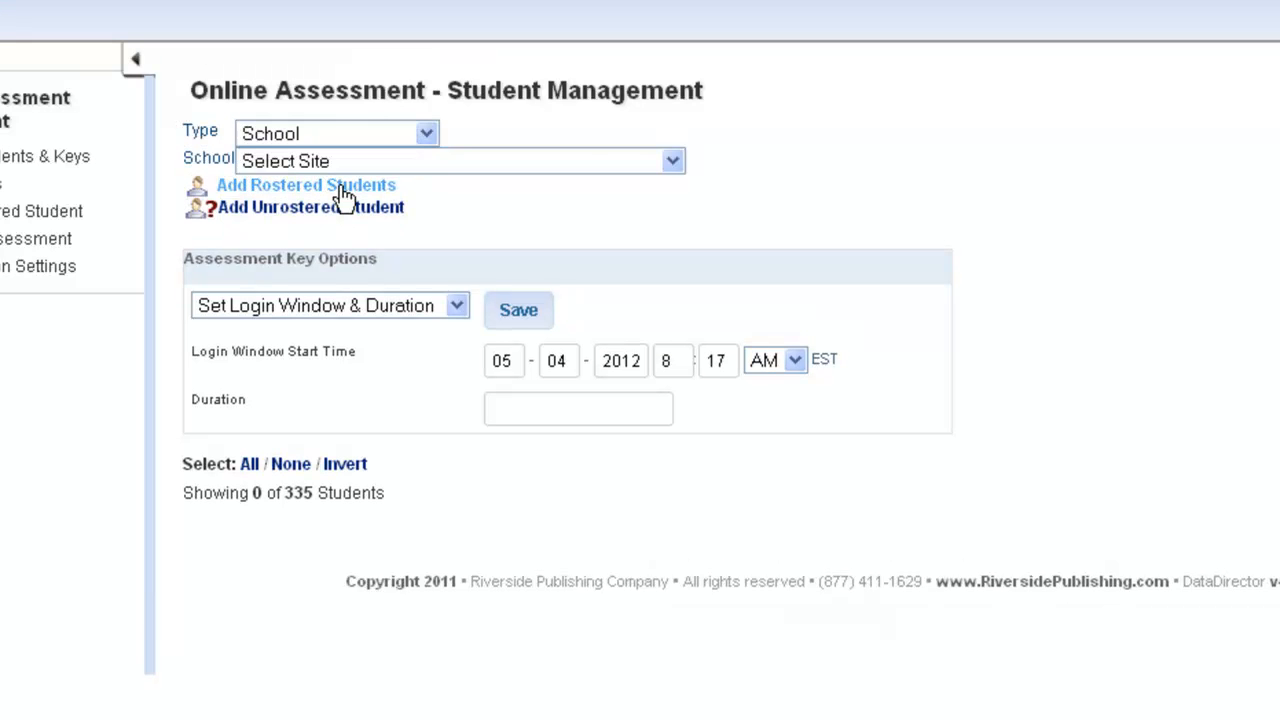
pyautogui.click(661, 165)
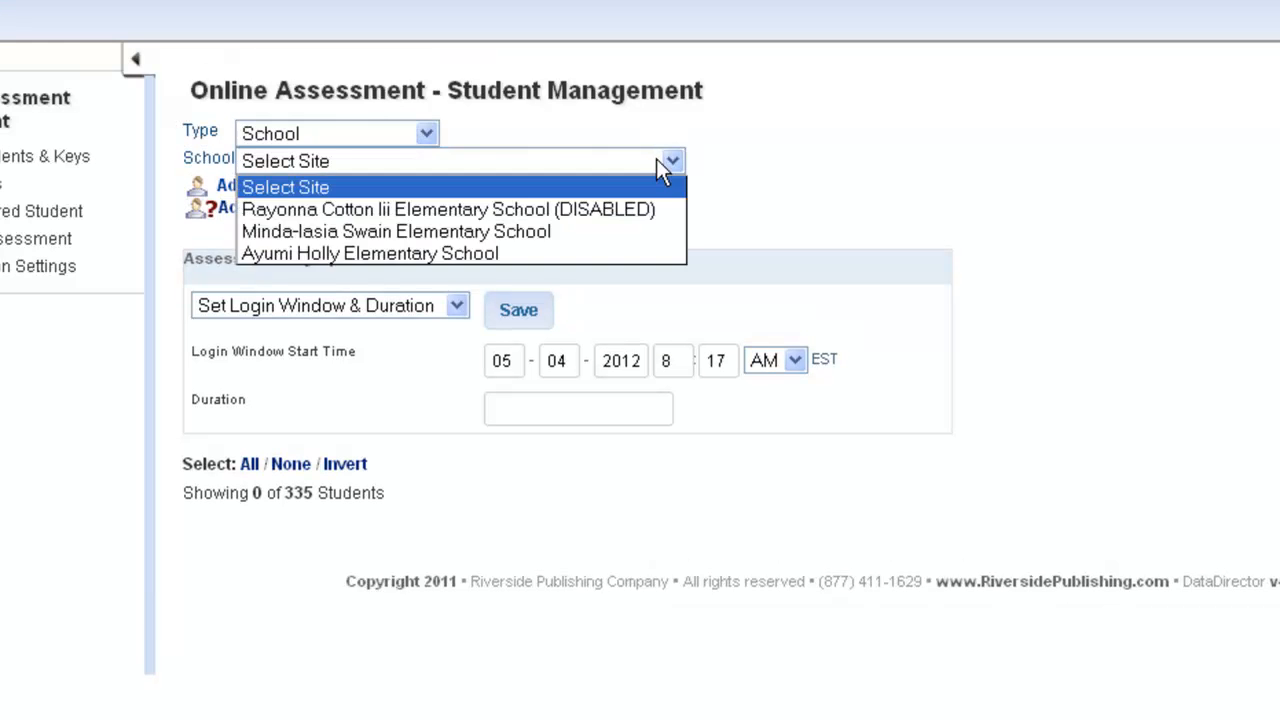
pyautogui.click(615, 238)
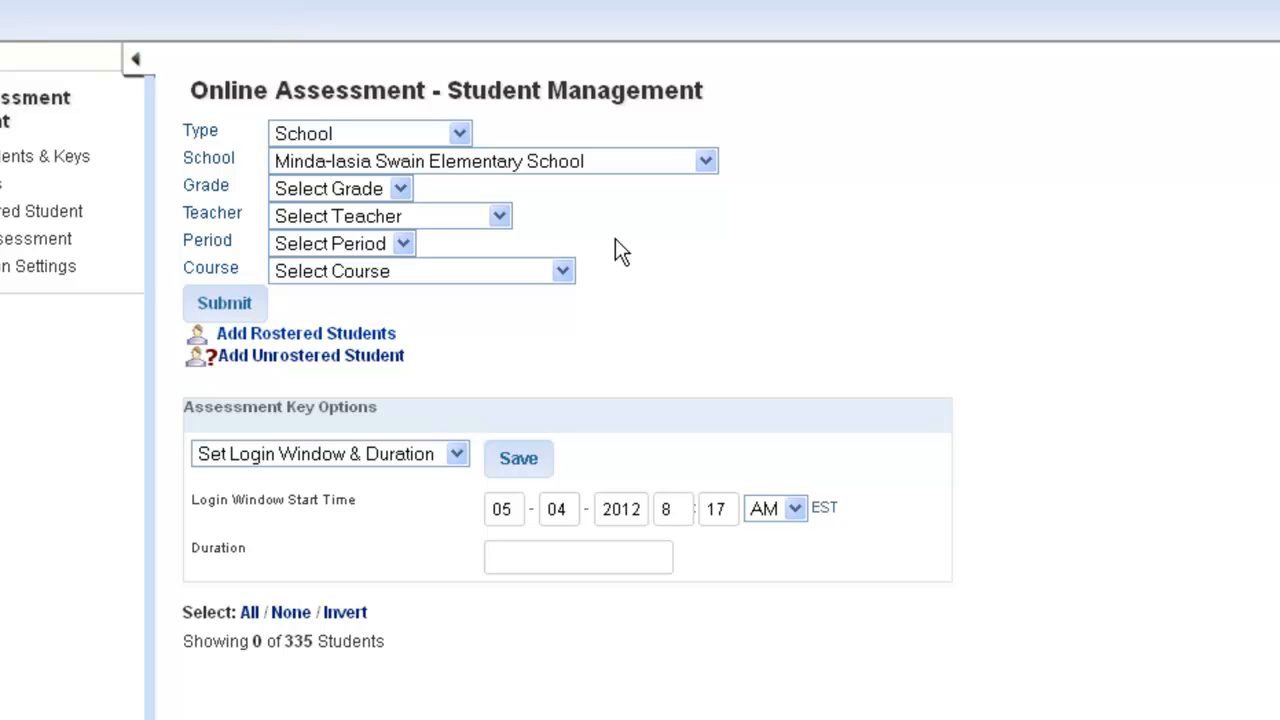
pyautogui.click(402, 189)
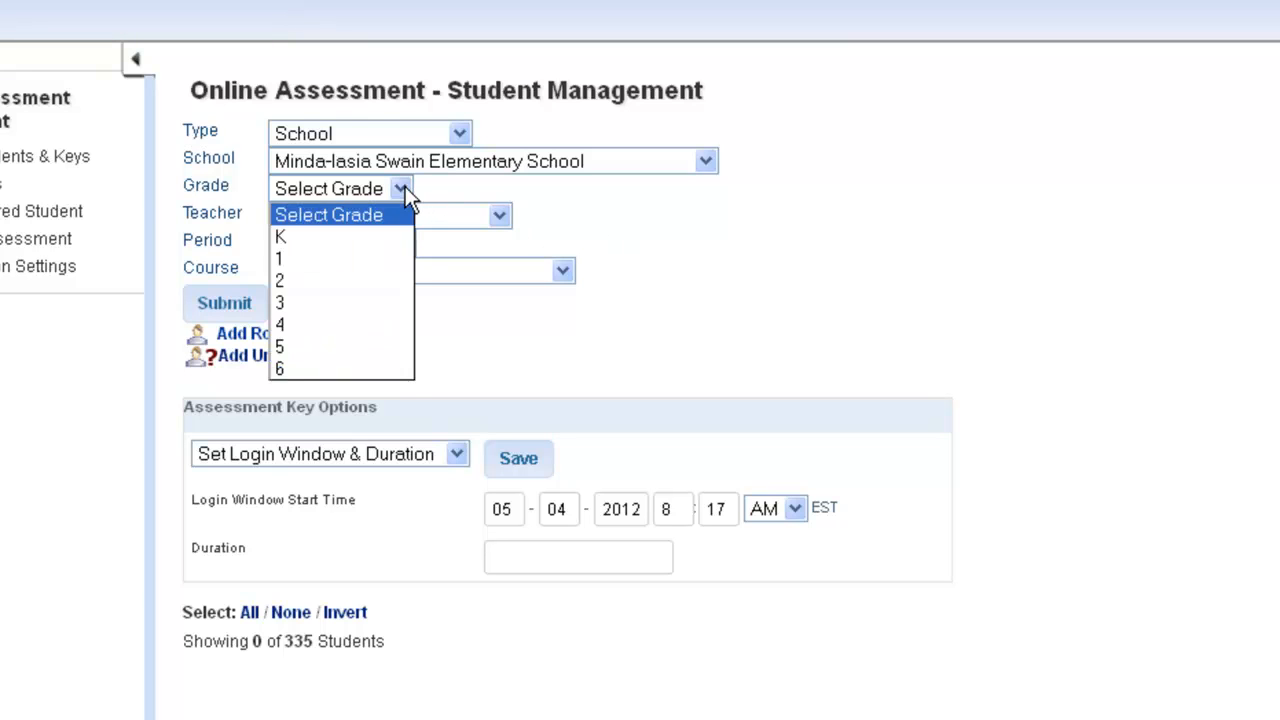
pyautogui.click(381, 261)
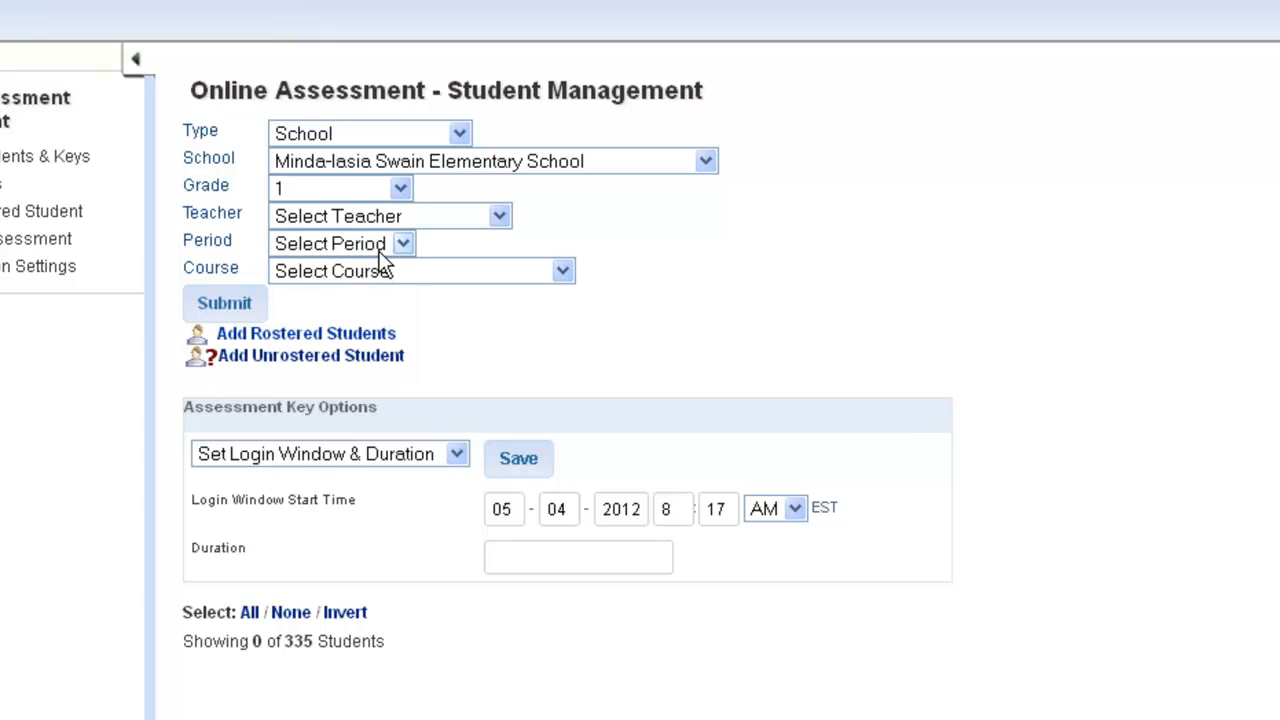
pyautogui.click(409, 217)
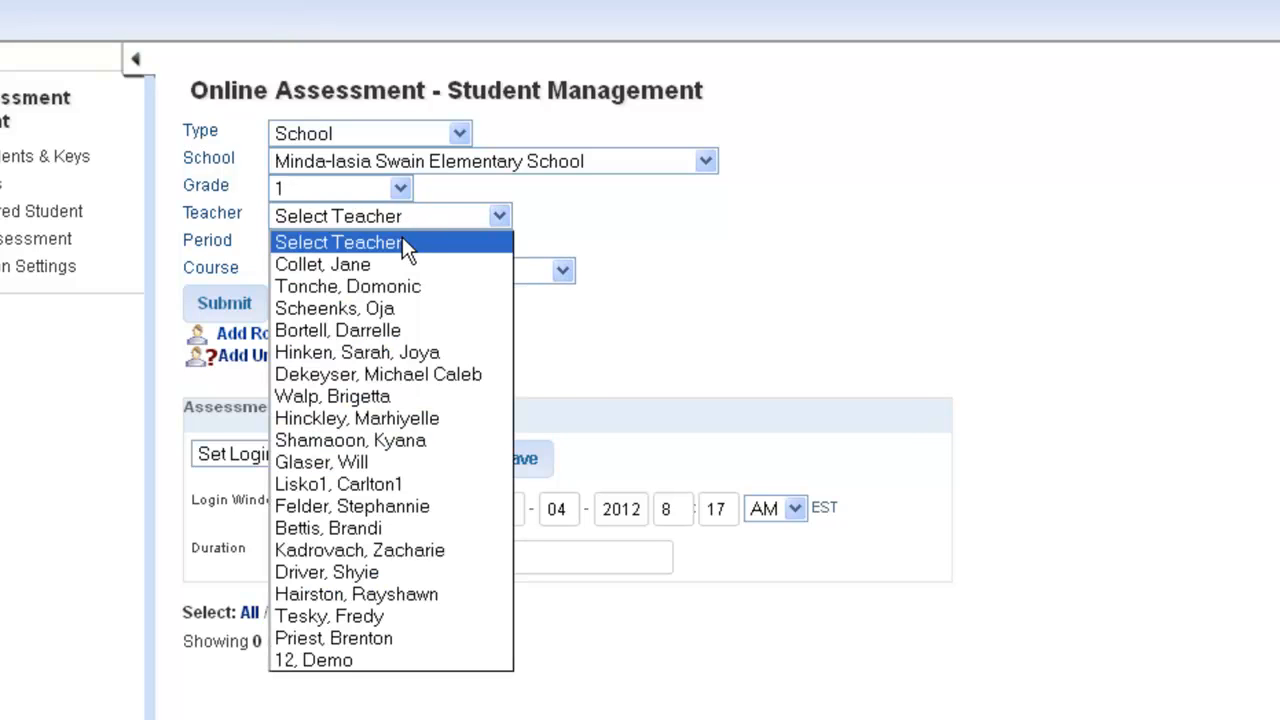
pyautogui.click(336, 660)
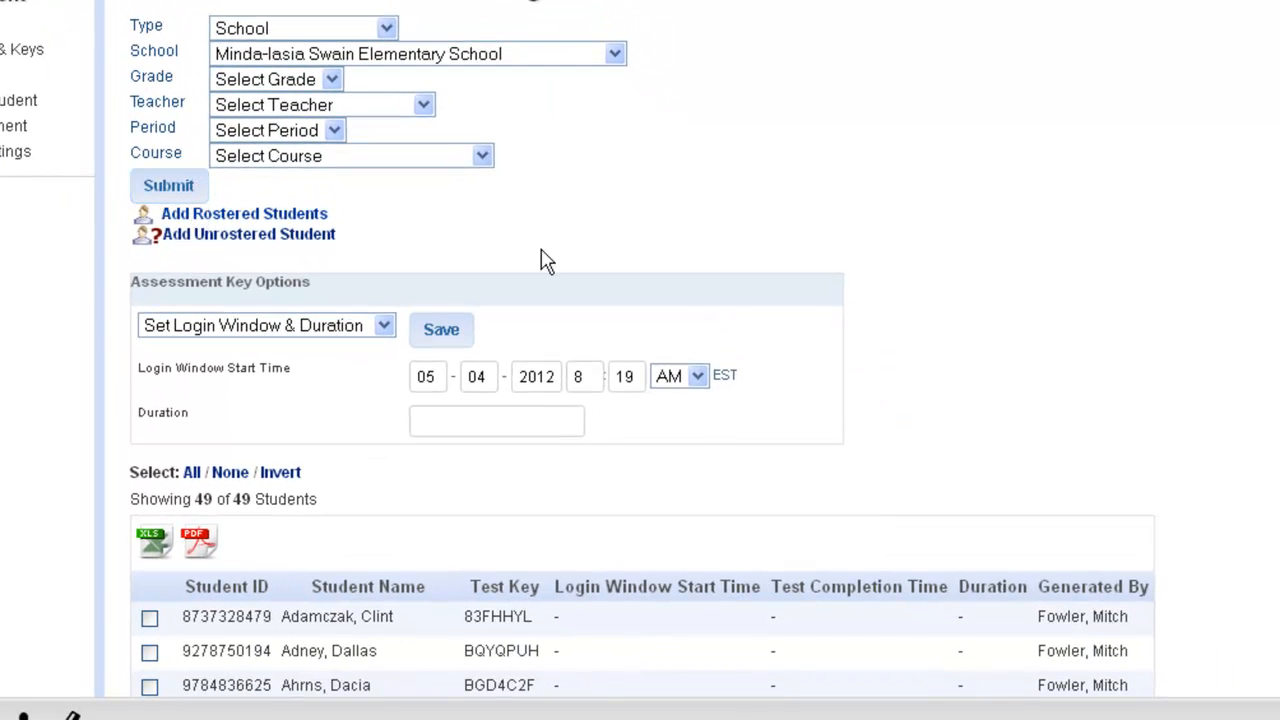
# Export the list of student test keys to an Excel file and open it.
pyautogui.scroll(-5, 545, 260)
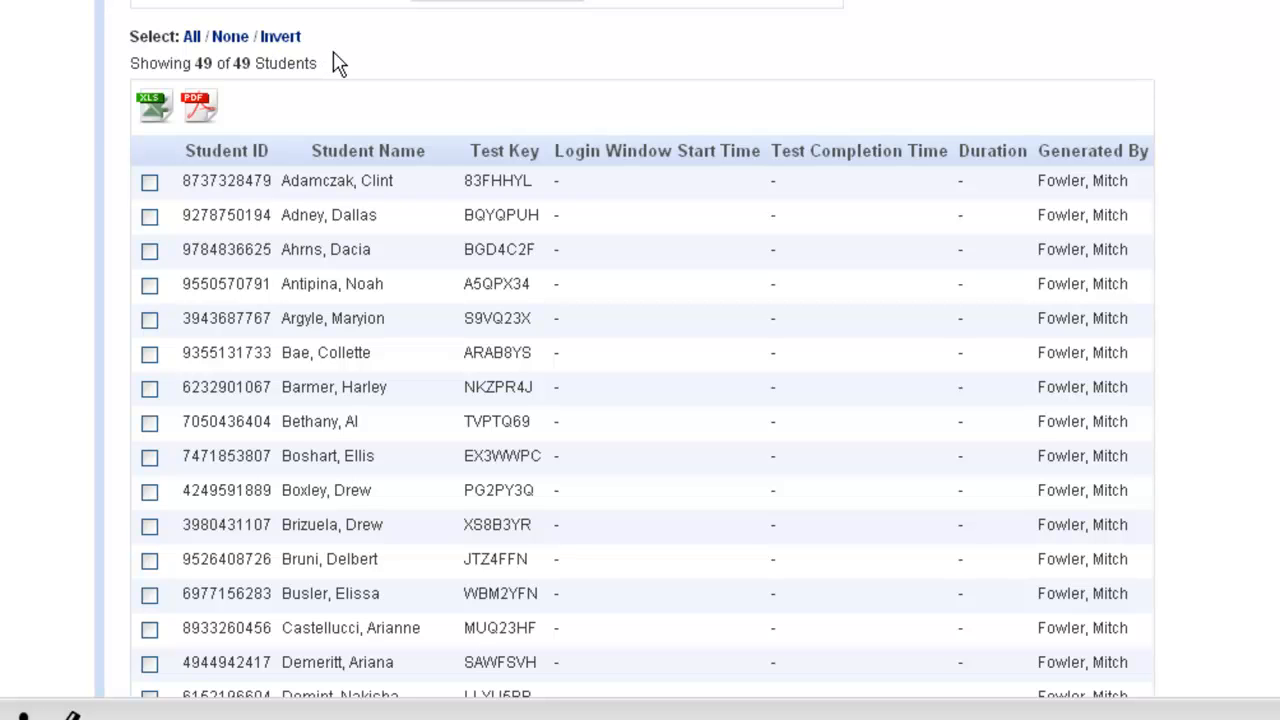
pyautogui.scroll(-3, 440, 74)
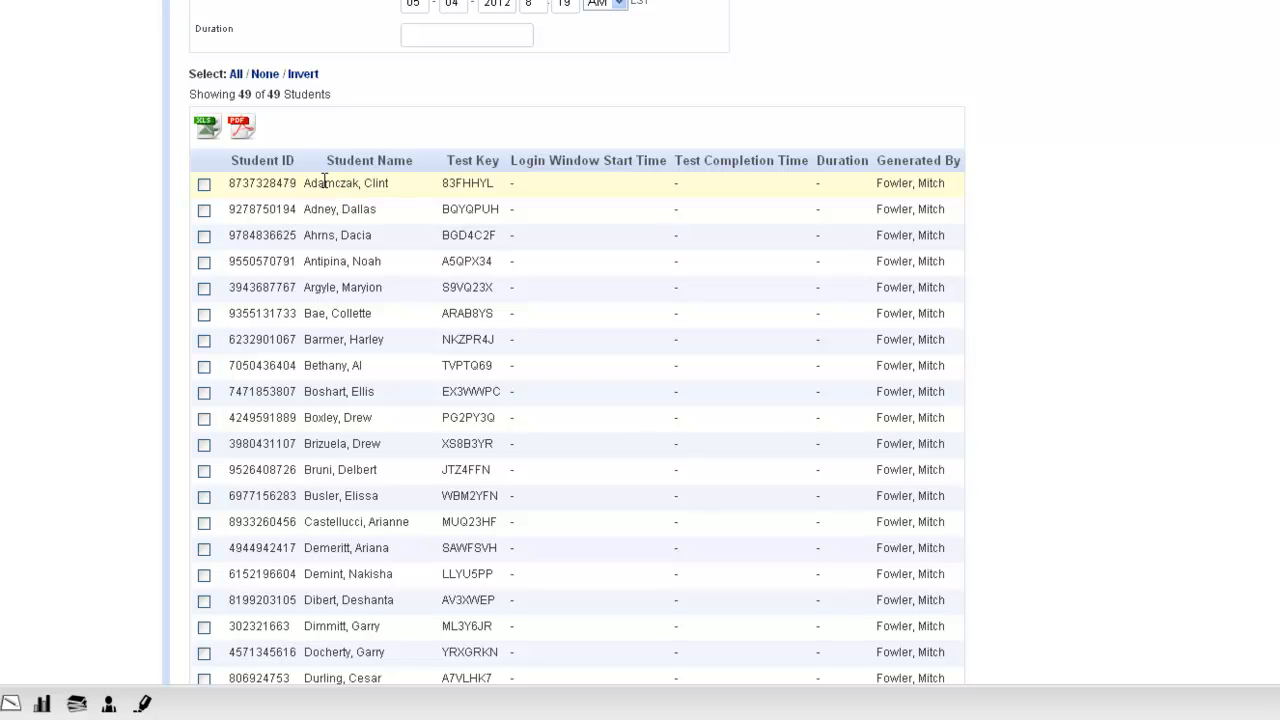
pyautogui.click(208, 128)
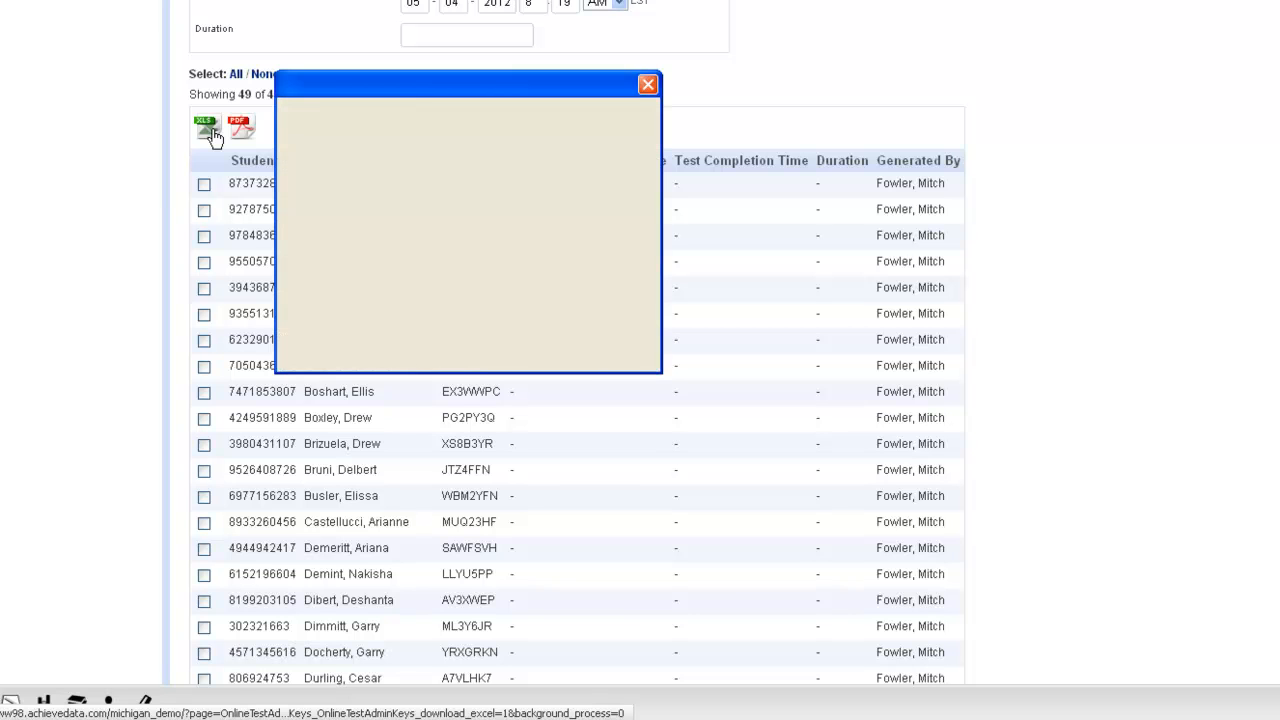
pyautogui.click(535, 326)
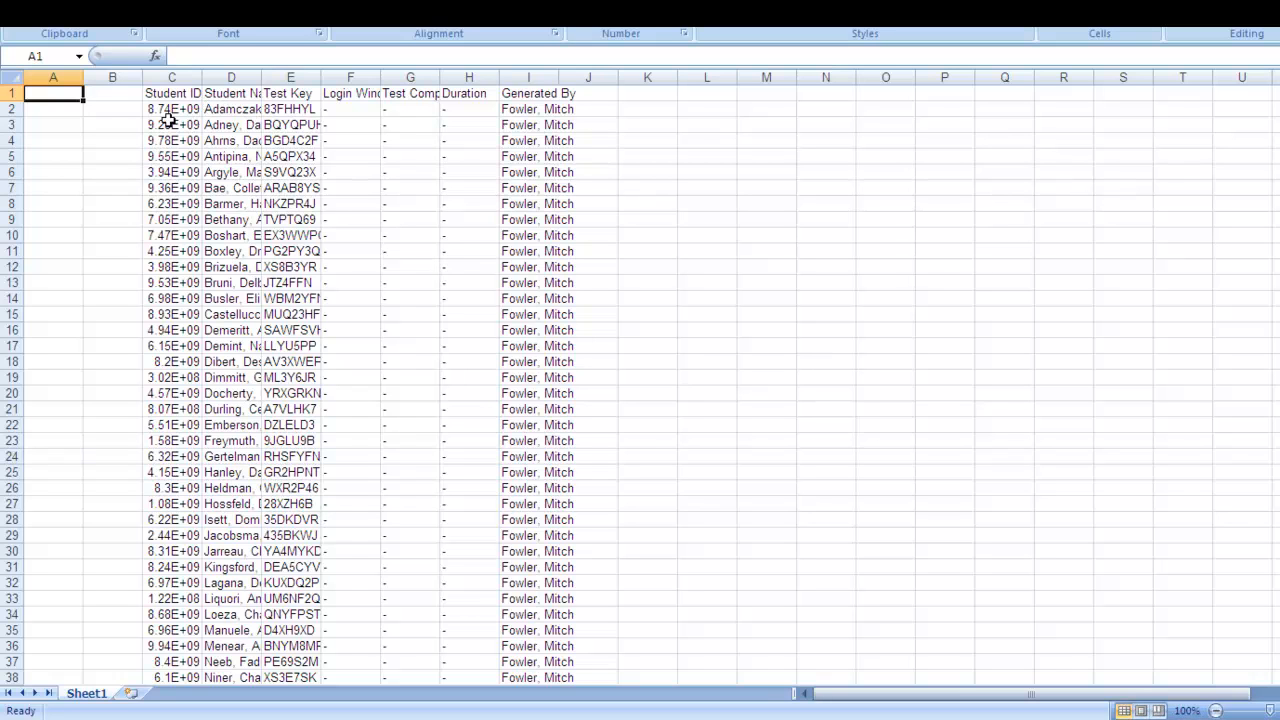
# Delete the two empty columns and the Student ID column, A through C, from the exported sheet.
pyautogui.click(65, 77)
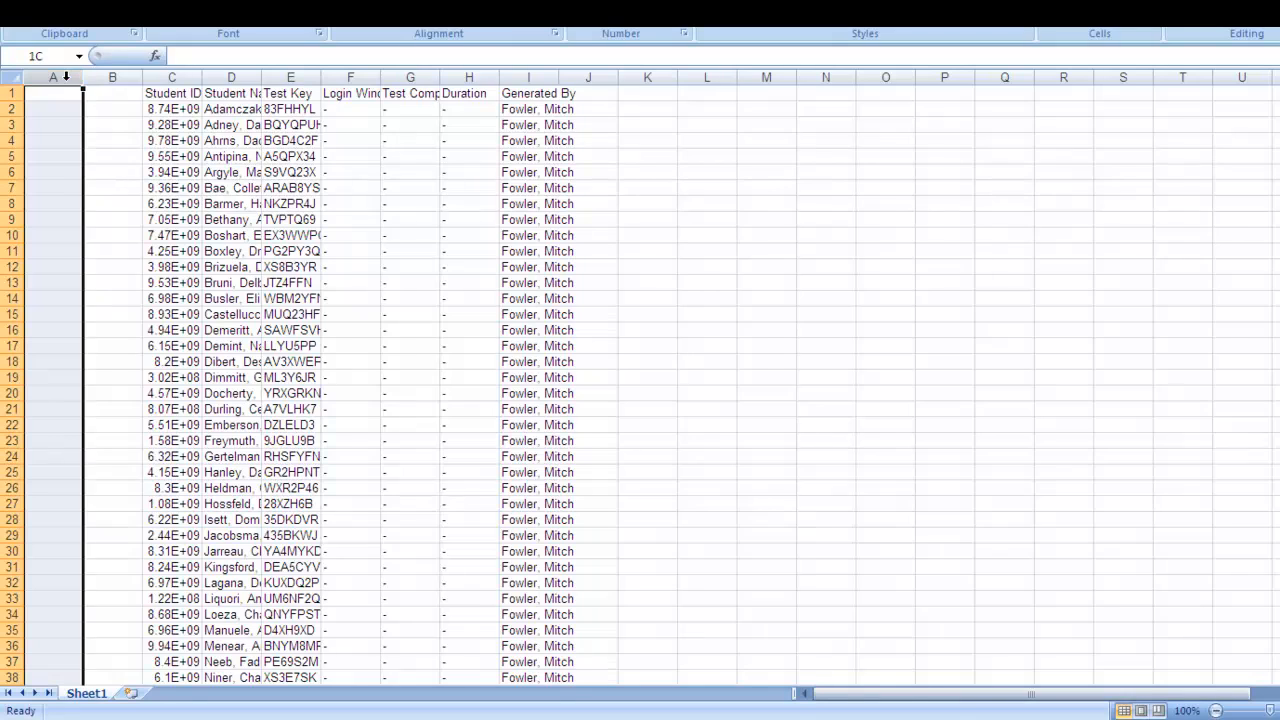
pyautogui.moveTo(65, 77); pyautogui.dragTo(162, 74)
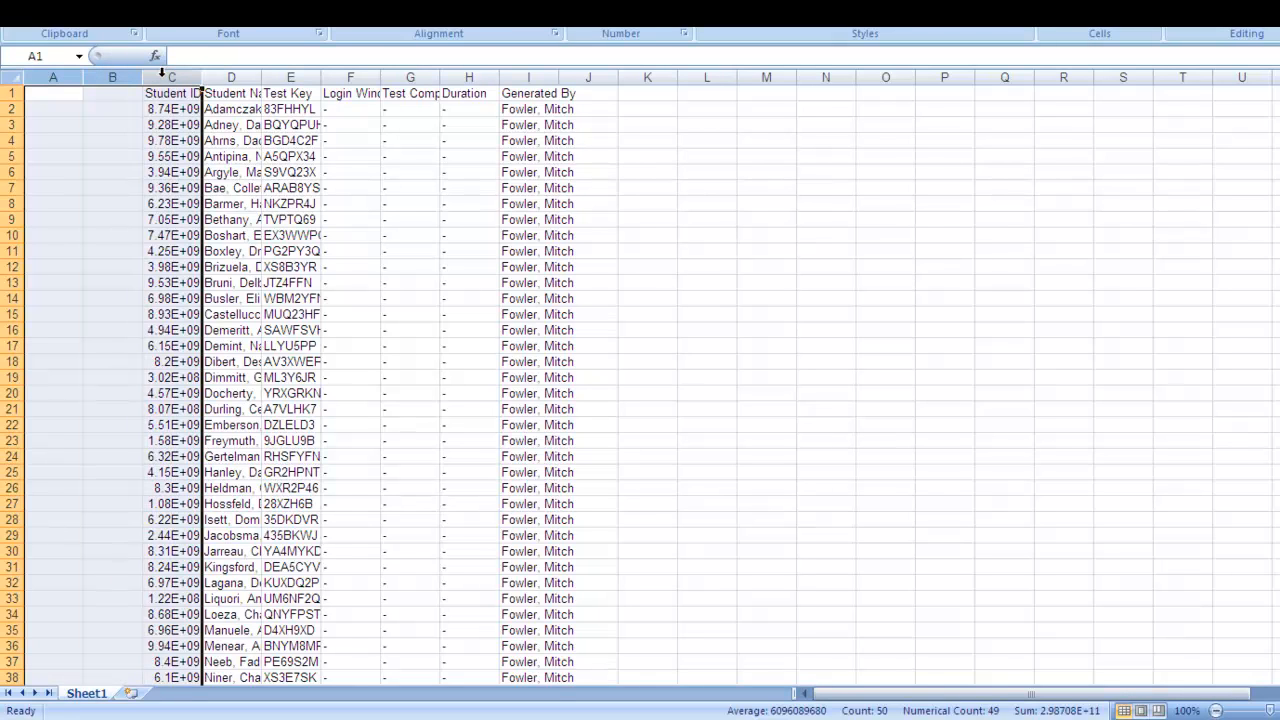
pyautogui.rightClick(135, 128)
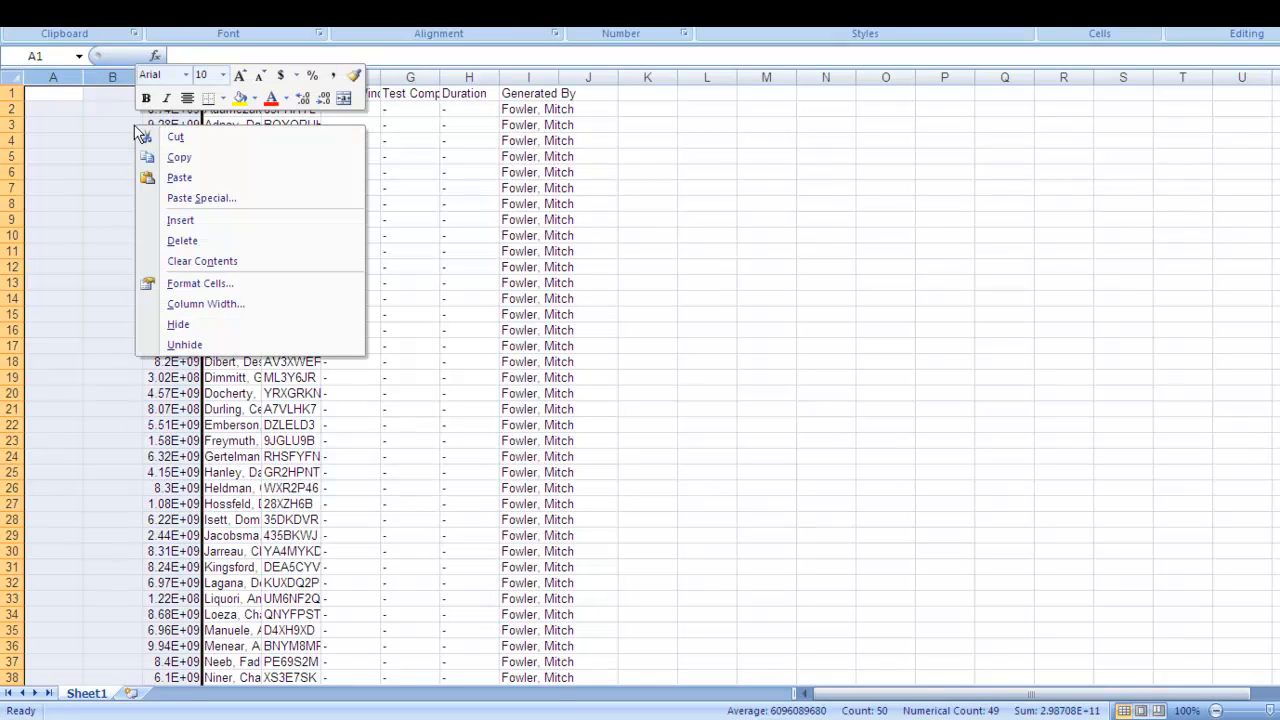
pyautogui.click(167, 243)
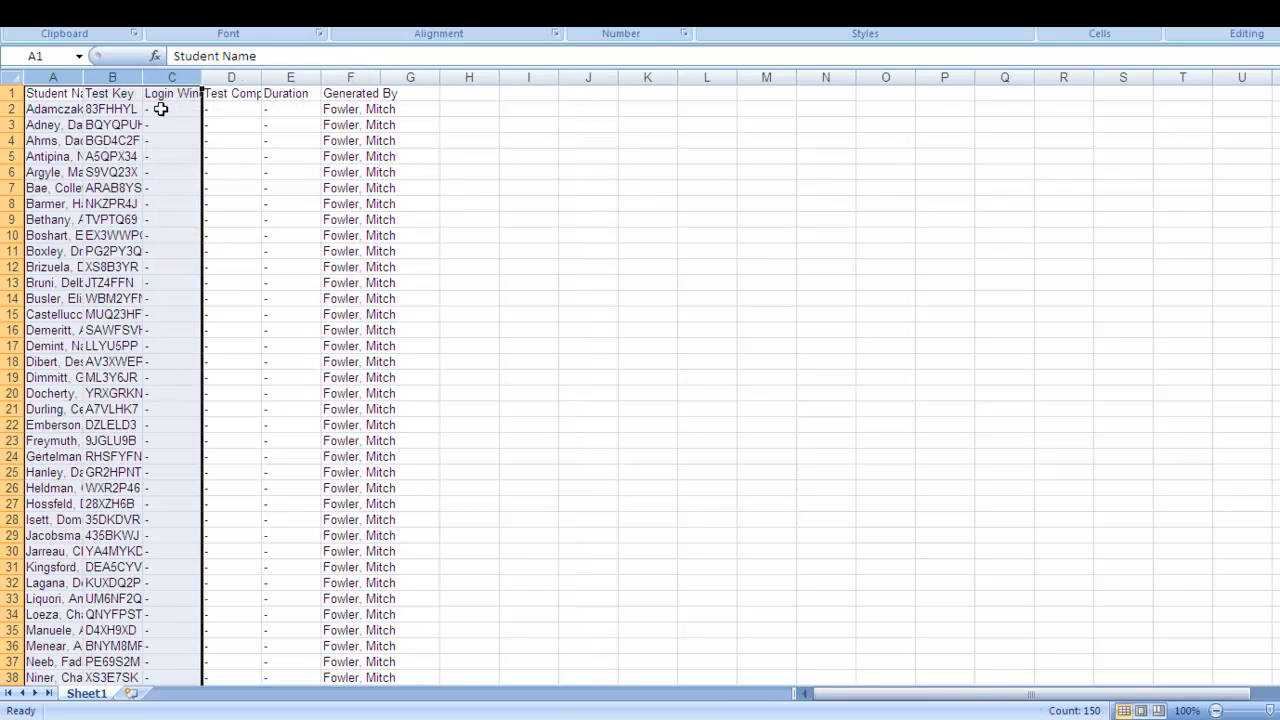
# Delete columns C through F, from Login Window Start Time to Generated By, from the exported sheet.
pyautogui.click(165, 78)
pyautogui.moveTo(165, 78); pyautogui.dragTo(352, 78)
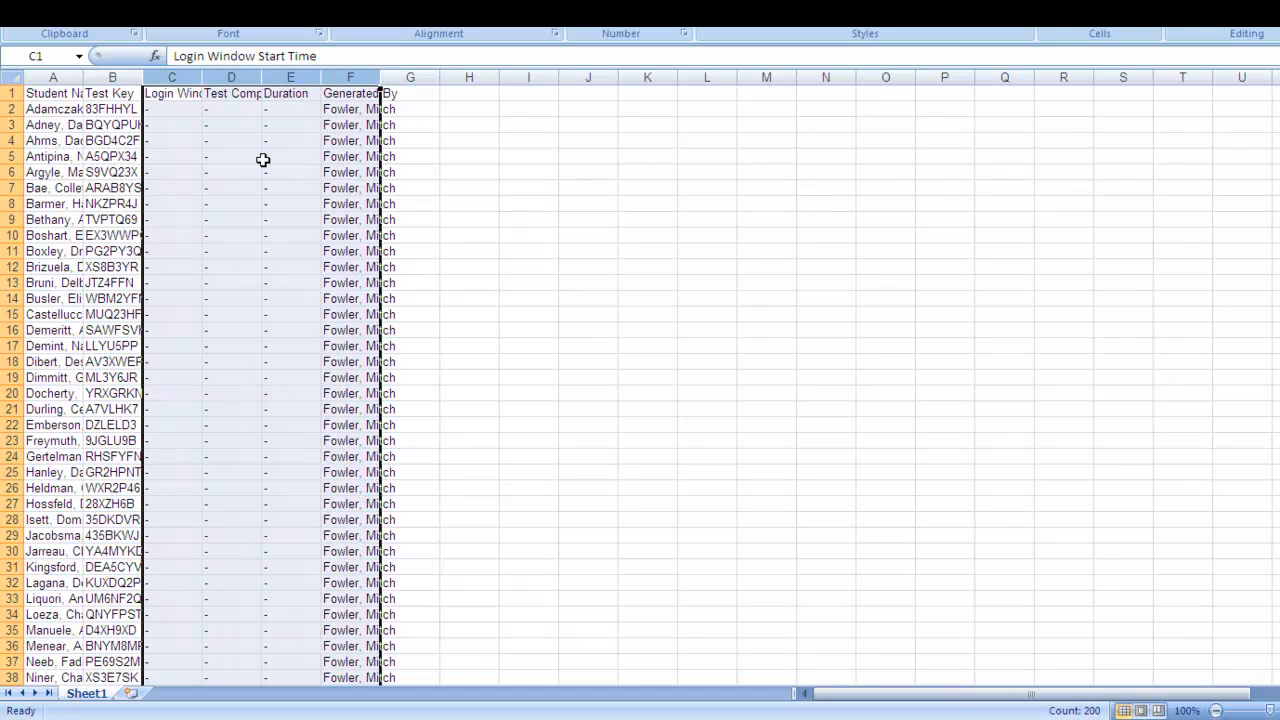
pyautogui.rightClick(263, 160)
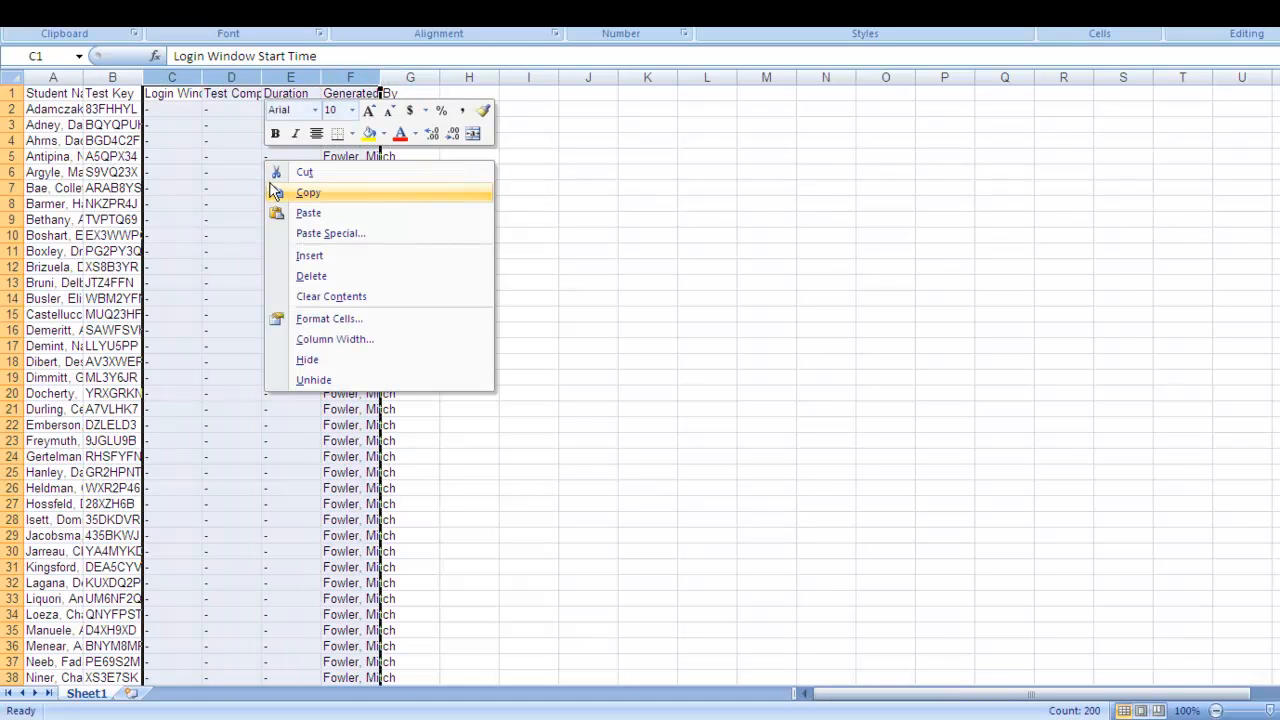
pyautogui.click(289, 277)
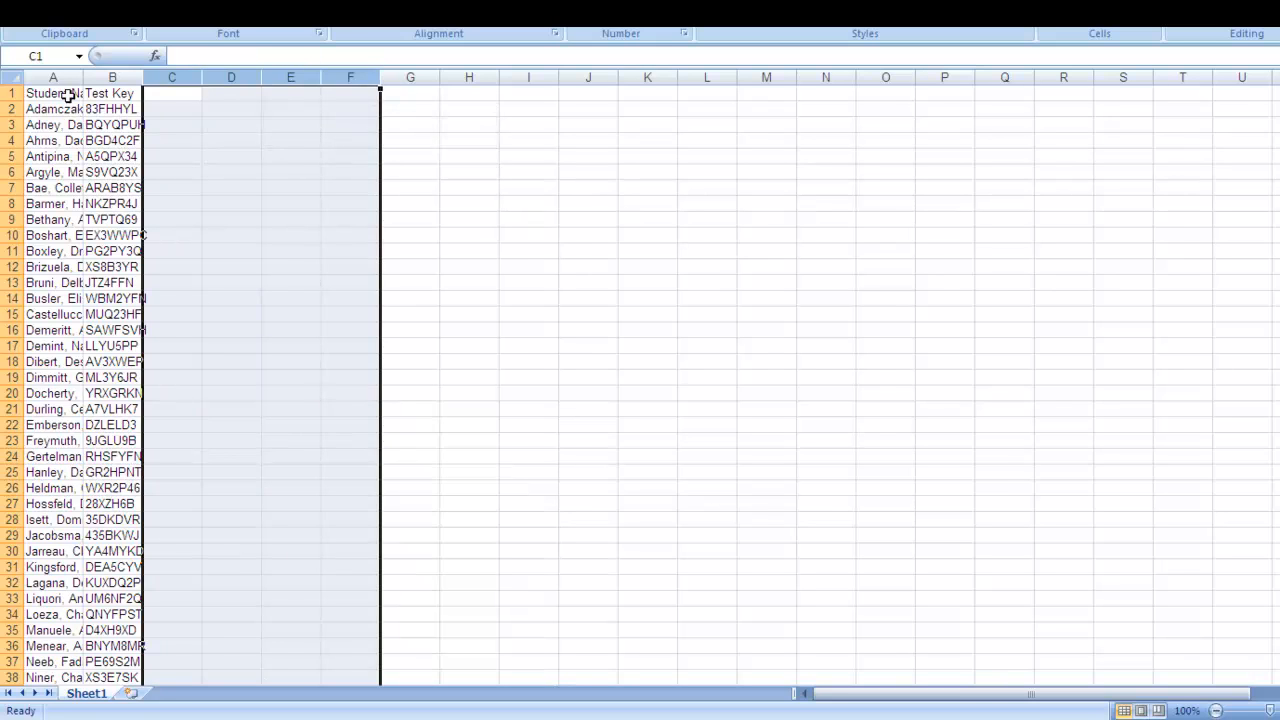
# Enlarge the font of the Student Name and Test Key columns by three increments and auto-fit the column widths.
pyautogui.moveTo(59, 78); pyautogui.dragTo(112, 78)
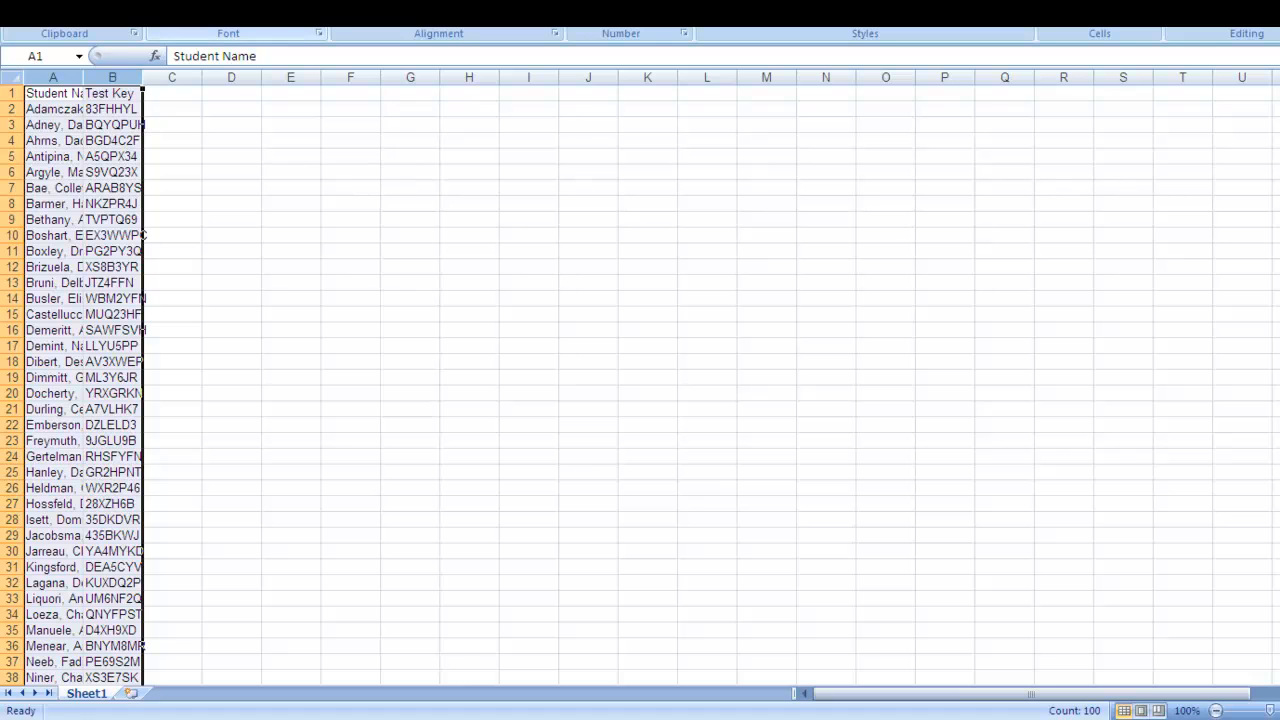
pyautogui.click(288, 5)
pyautogui.click(288, 5)
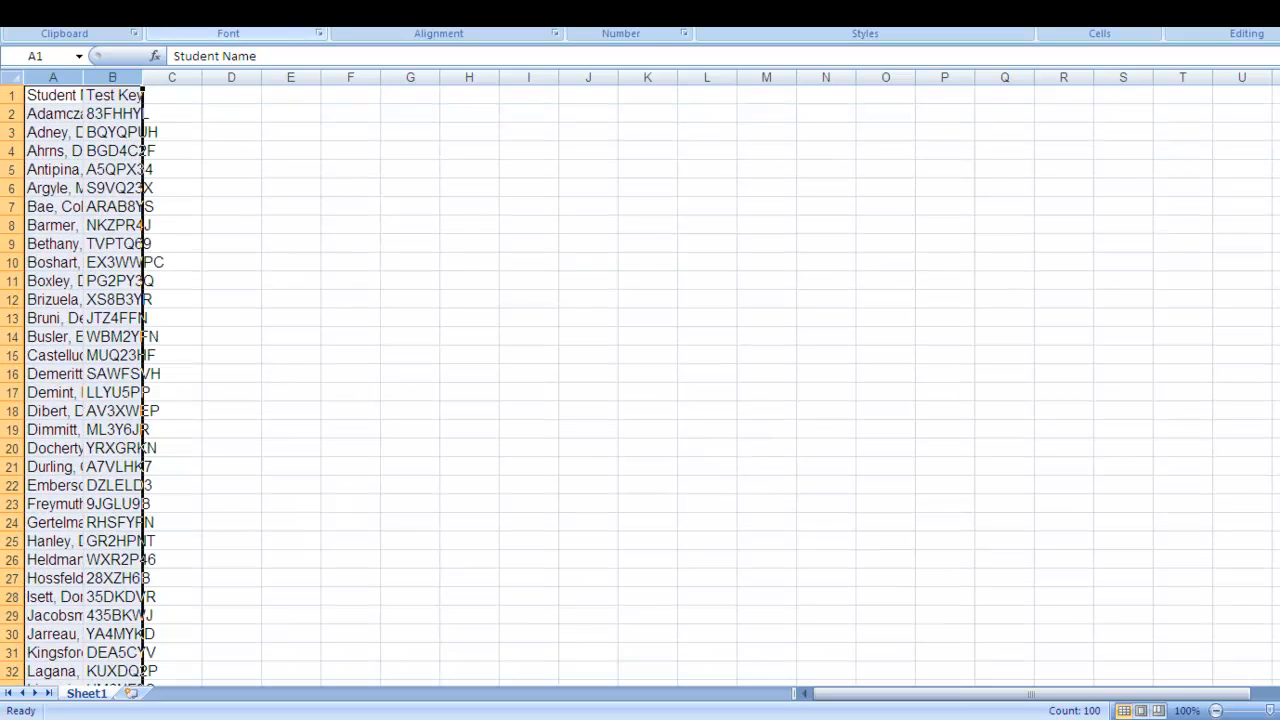
pyautogui.click(288, 5)
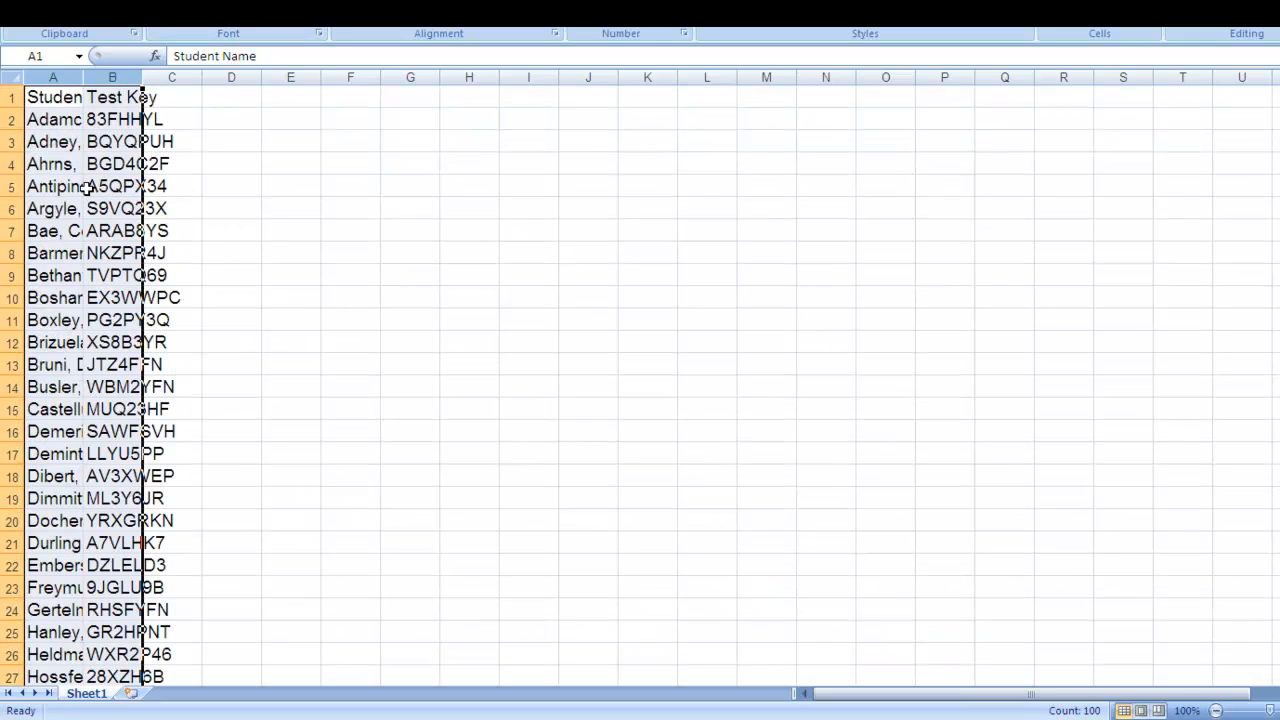
pyautogui.doubleClick(83, 78)
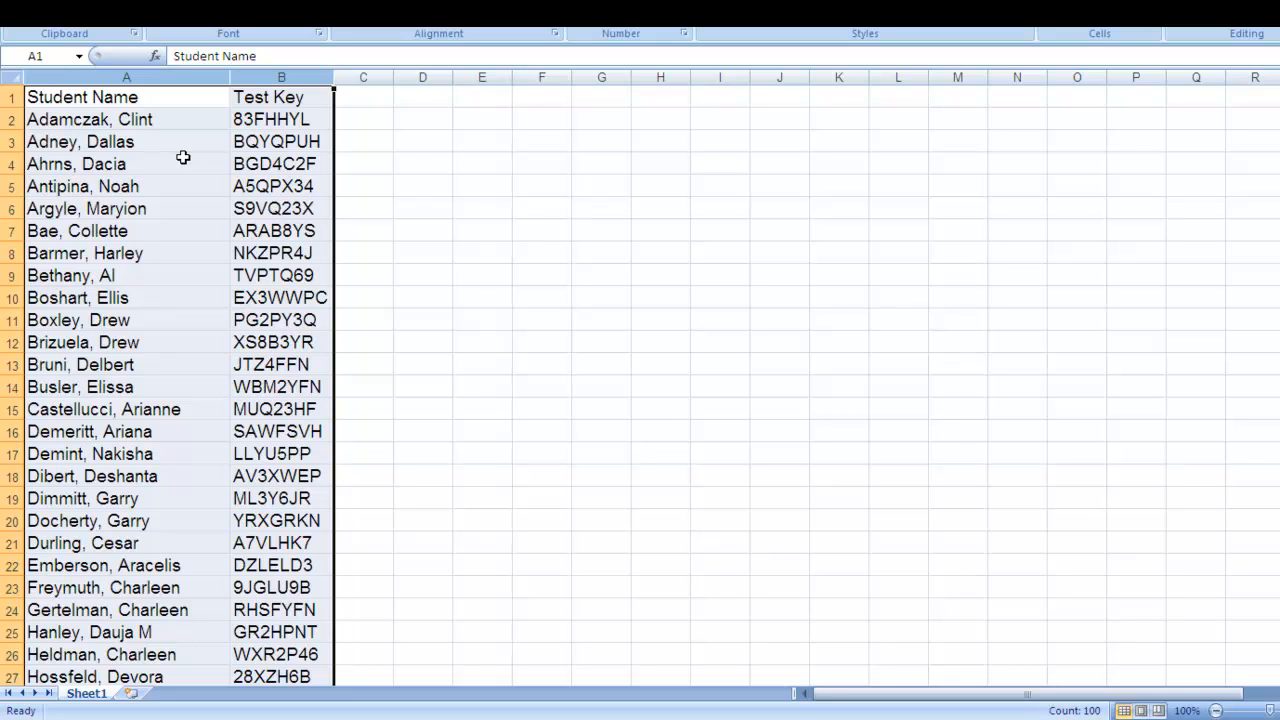
# Apply outline and inside borders to the cells of the Student Name and Test Key columns.
pyautogui.rightClick(183, 157)
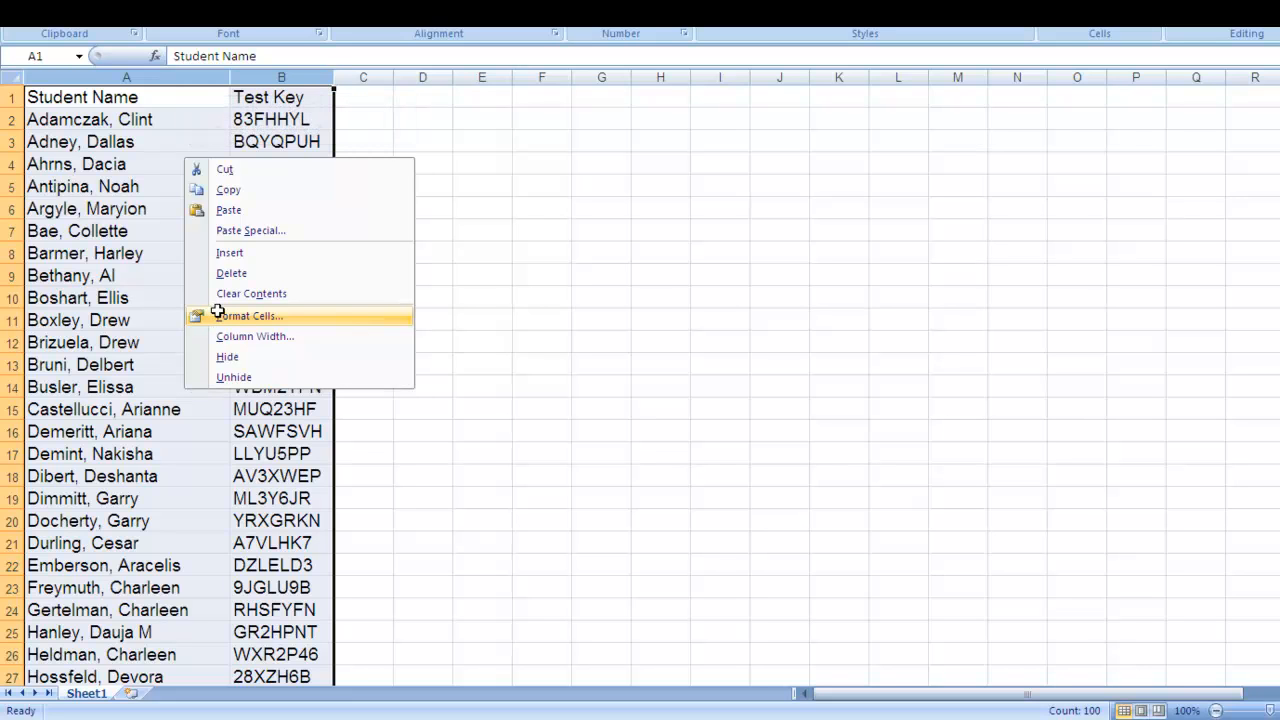
pyautogui.click(217, 314)
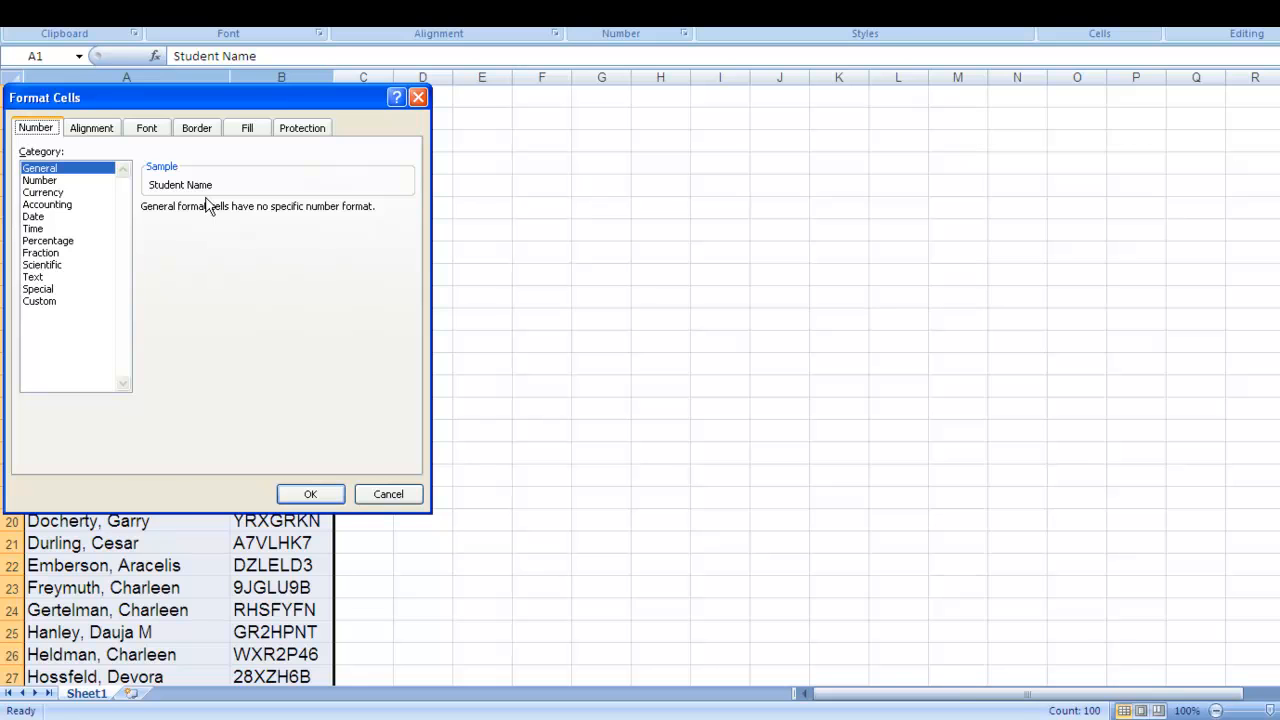
pyautogui.click(202, 128)
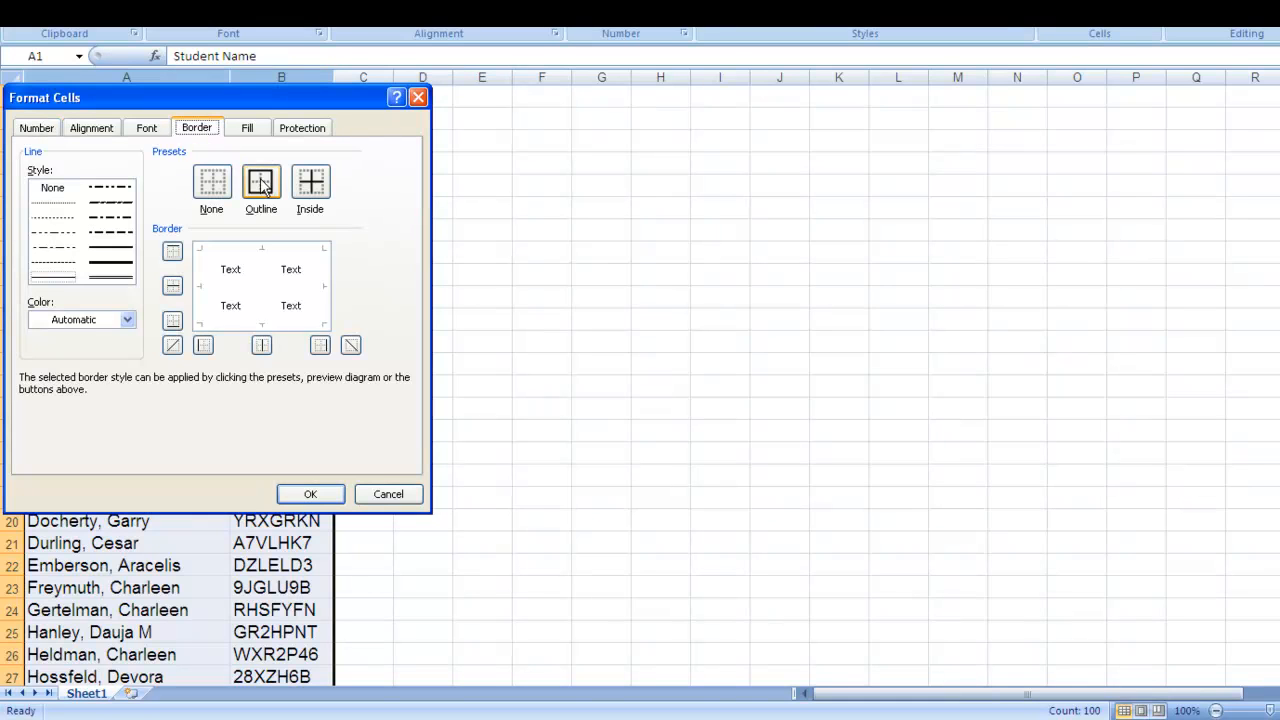
pyautogui.click(268, 188)
pyautogui.click(312, 184)
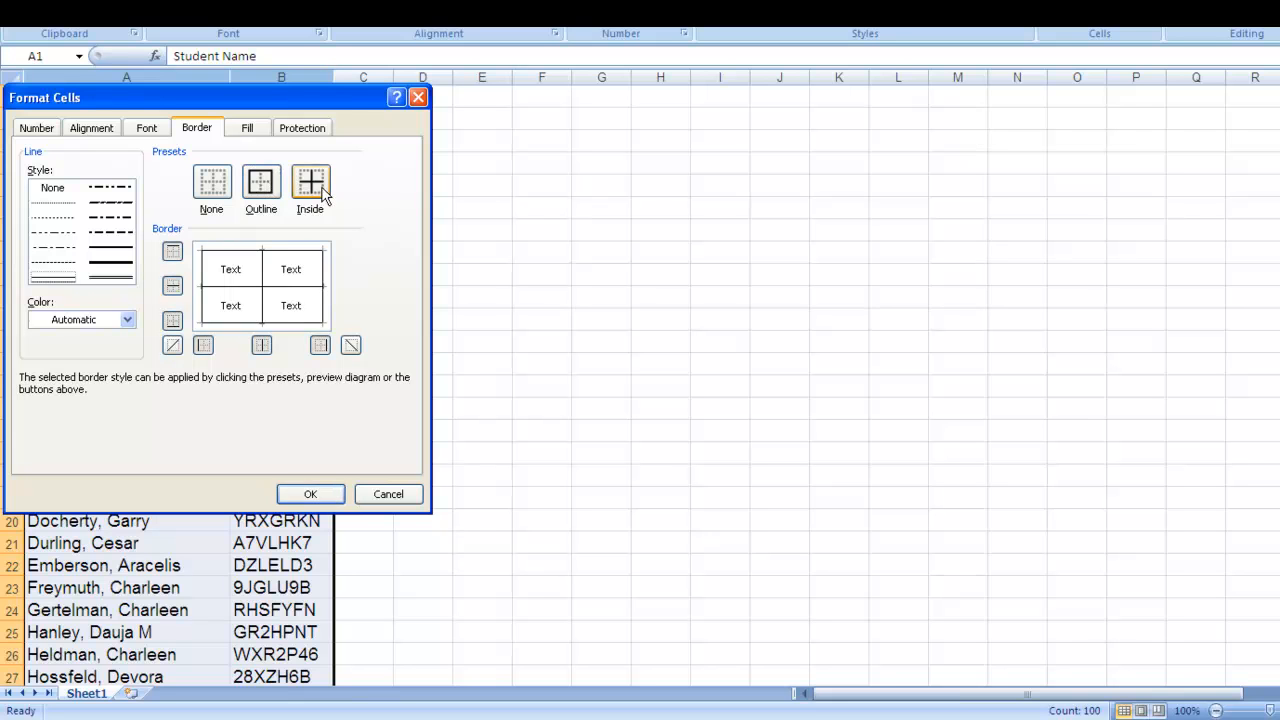
pyautogui.click(309, 494)
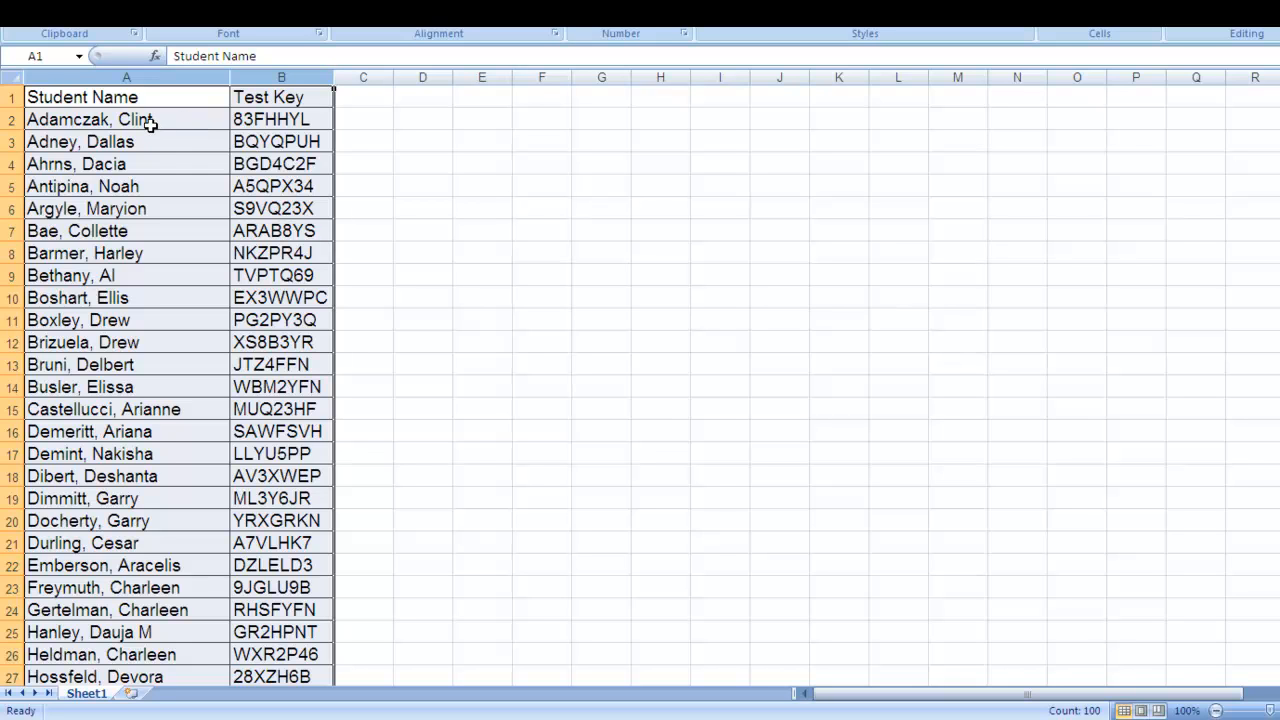
# Copy the first student's test key from the text of cell B2.
pyautogui.click(244, 121)
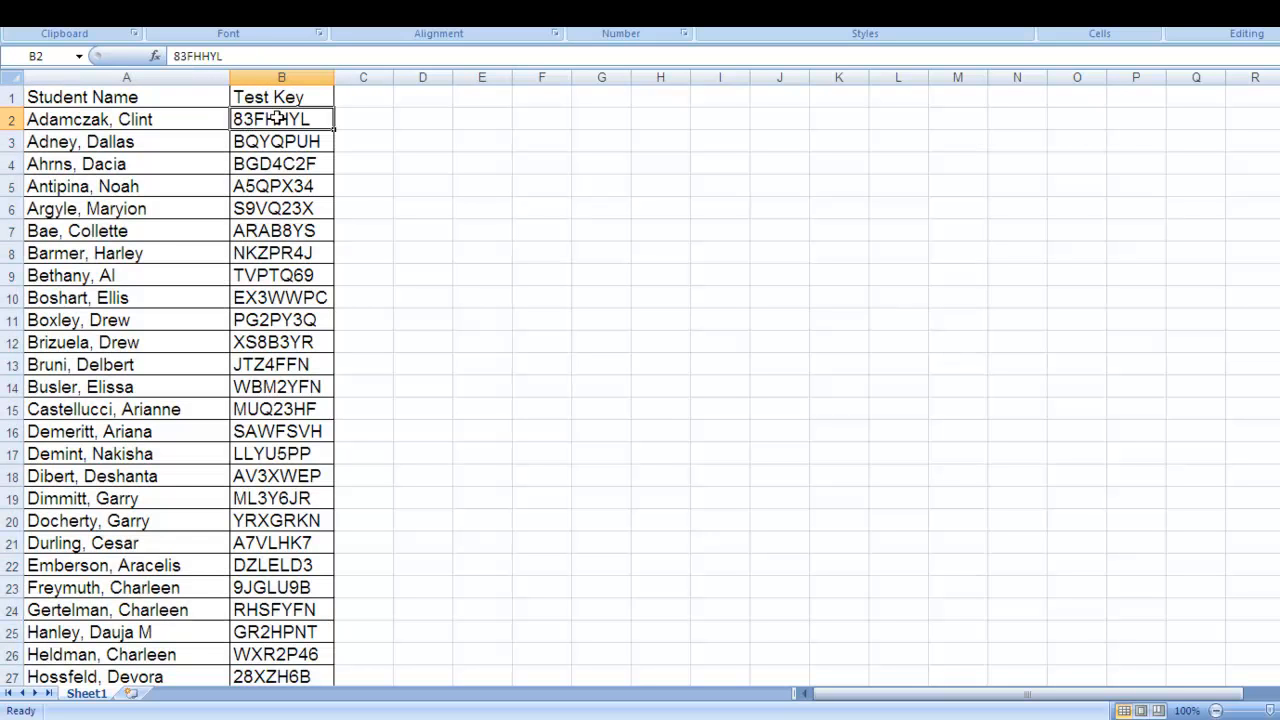
pyautogui.click(201, 57)
pyautogui.doubleClick(201, 57)
pyautogui.rightClick(202, 58)
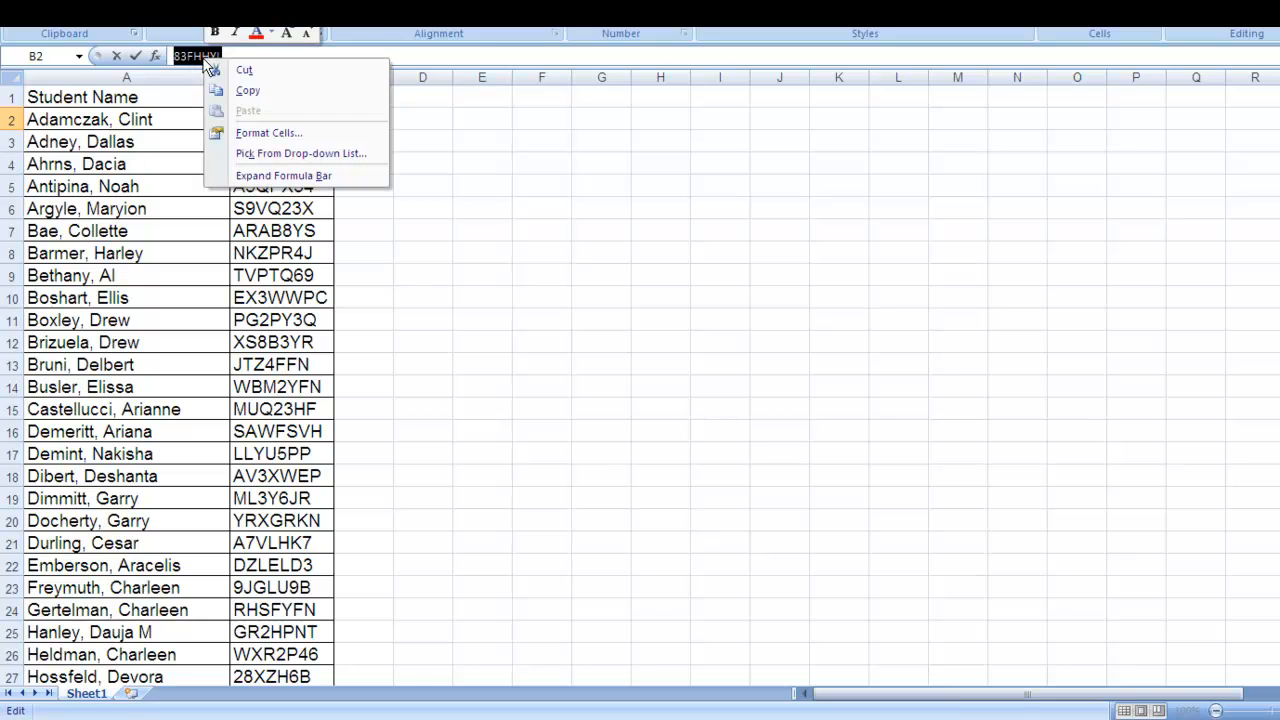
pyautogui.click(224, 94)
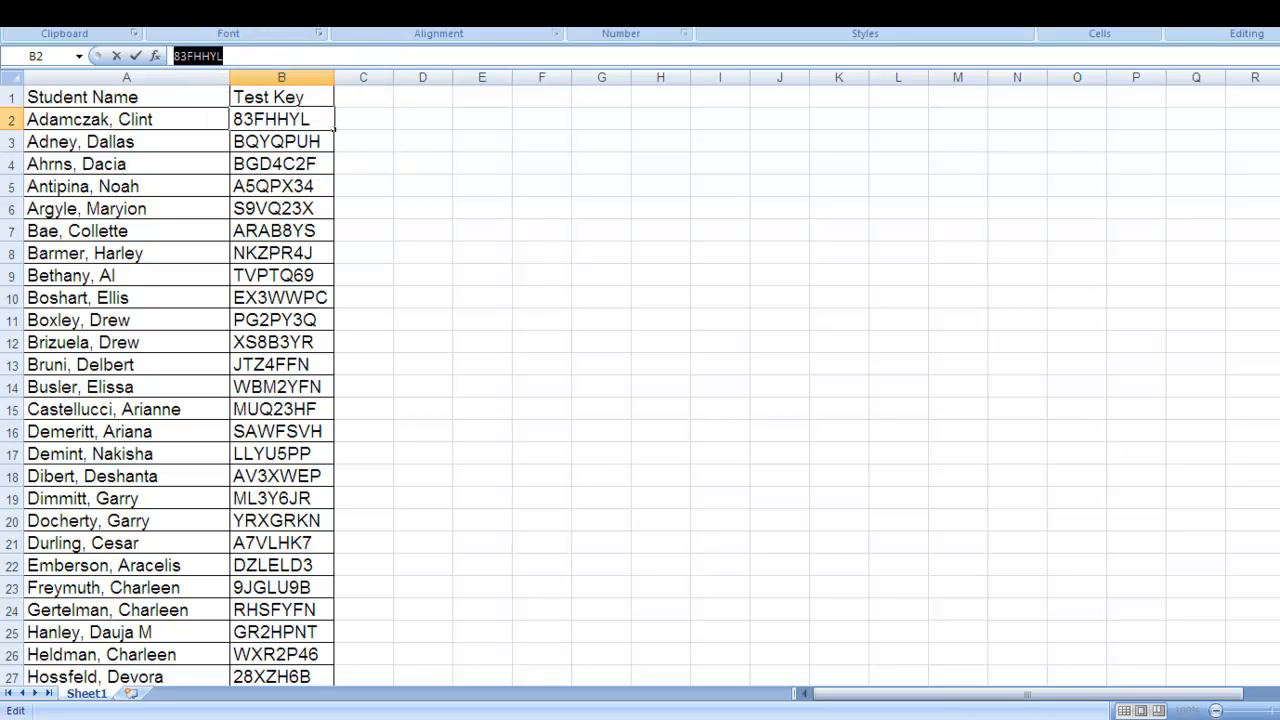
# Switch to the web browser and open the online test page at www98.achievedata.com/michigan_demo/test/.
pyautogui.hotkey('alt', 'Tab')
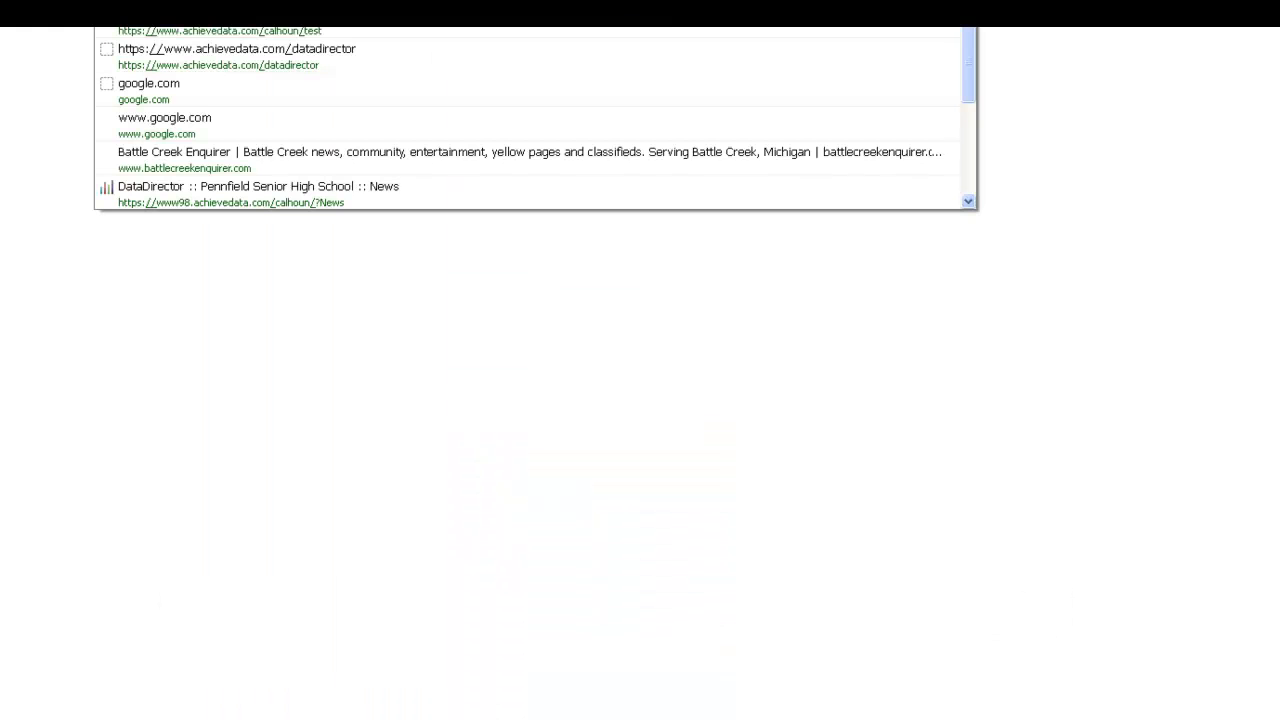
pyautogui.write('/test')
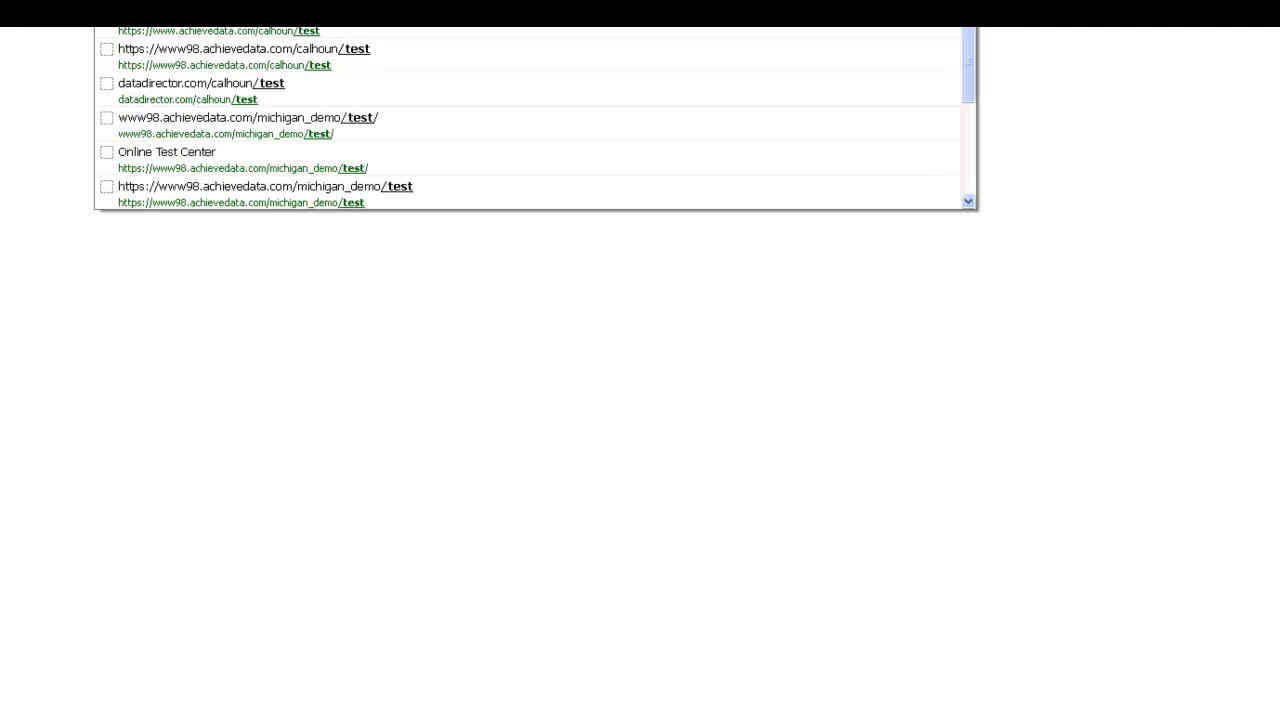
pyautogui.click(396, 119)
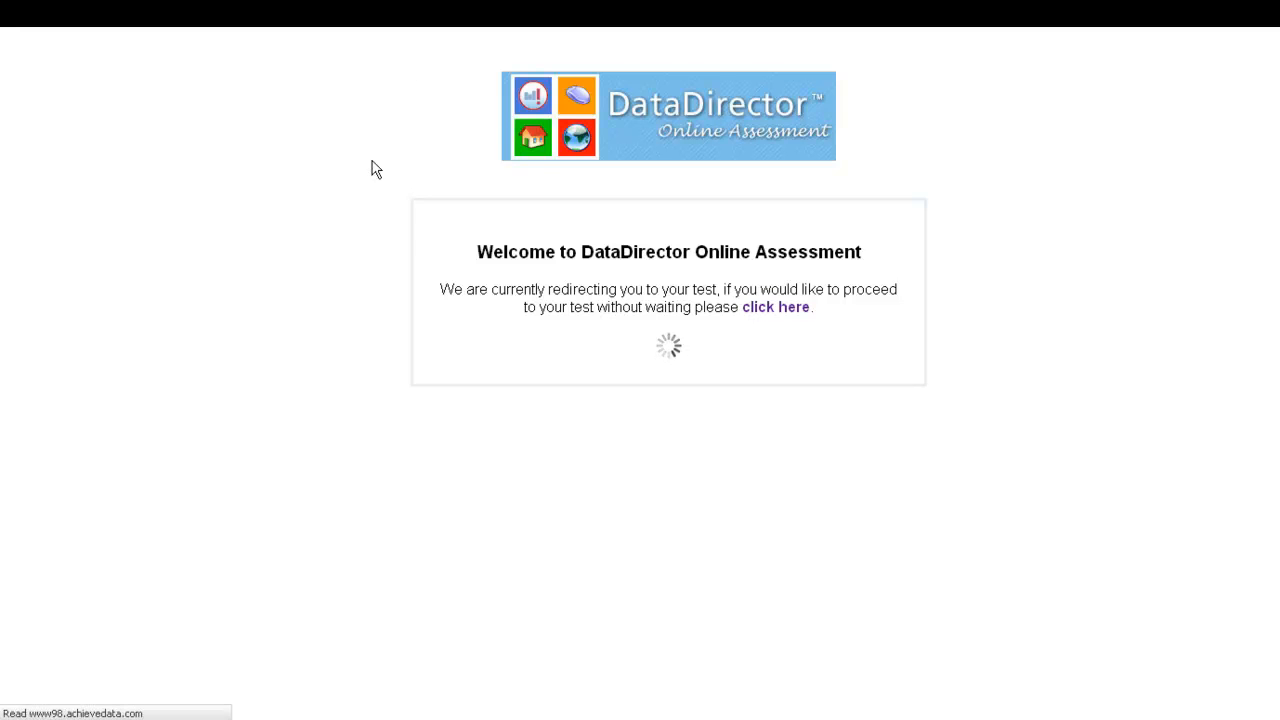
# Paste the copied student test key into the test key field and submit it.
pyautogui.click(332, 175)
pyautogui.rightClick(332, 175)
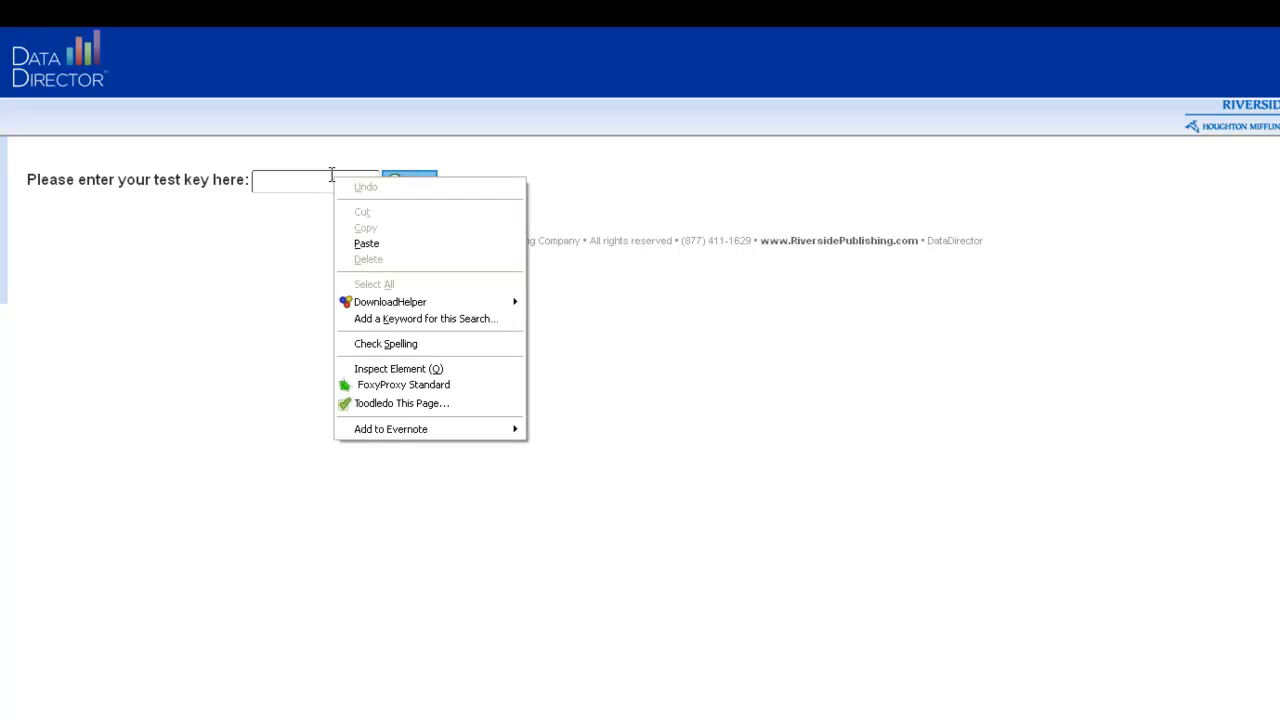
pyautogui.click(362, 244)
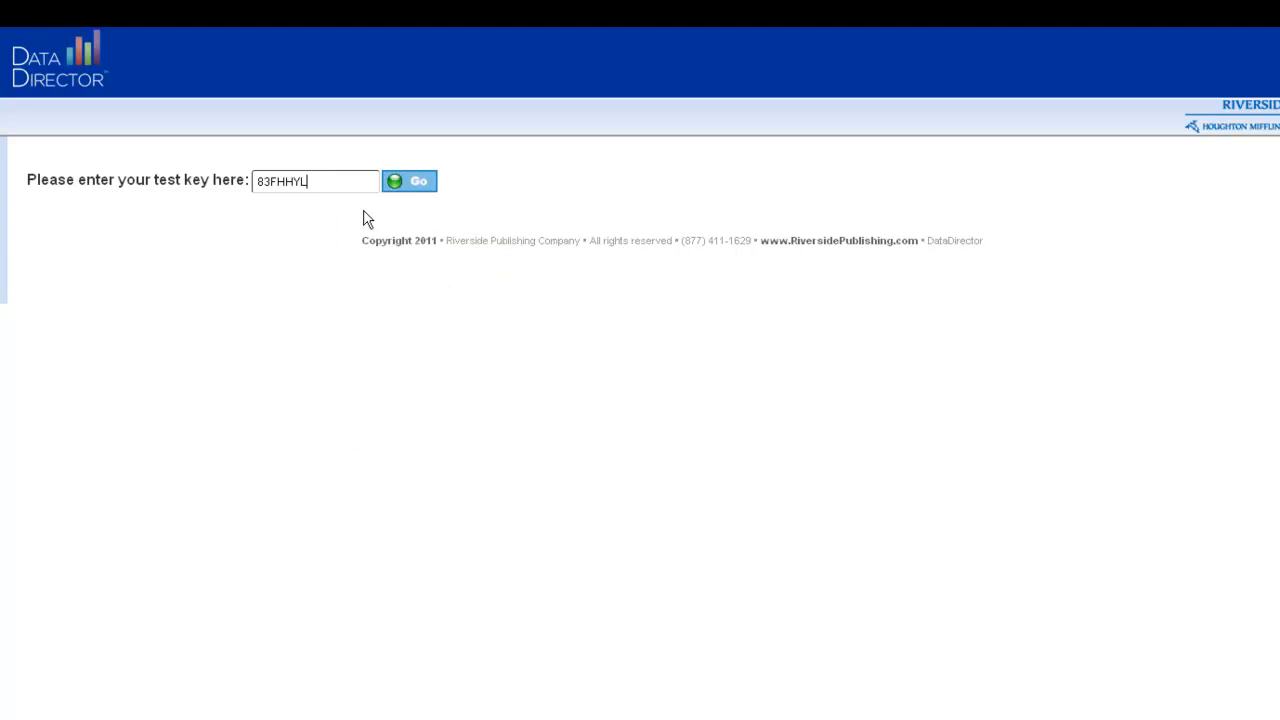
pyautogui.click(416, 184)
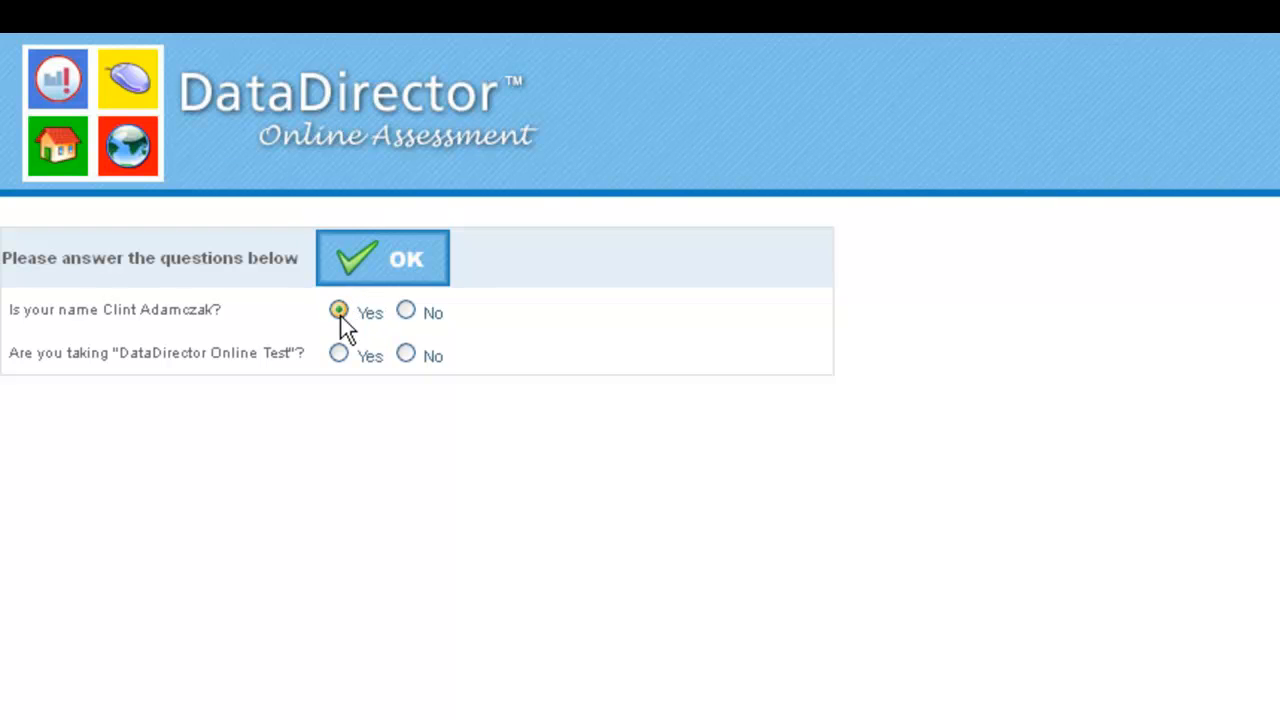
# Answer Yes to the questions confirming the student's name and the "DataDirector Online Test".
pyautogui.click(340, 355)
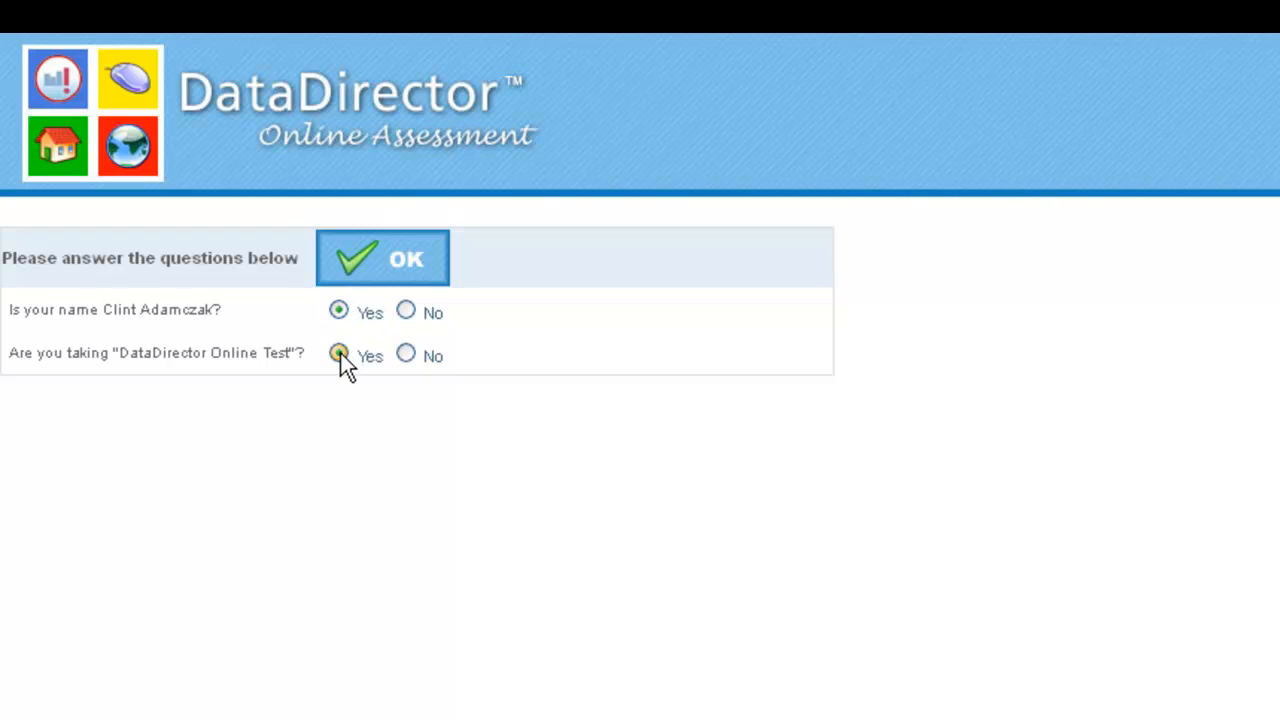